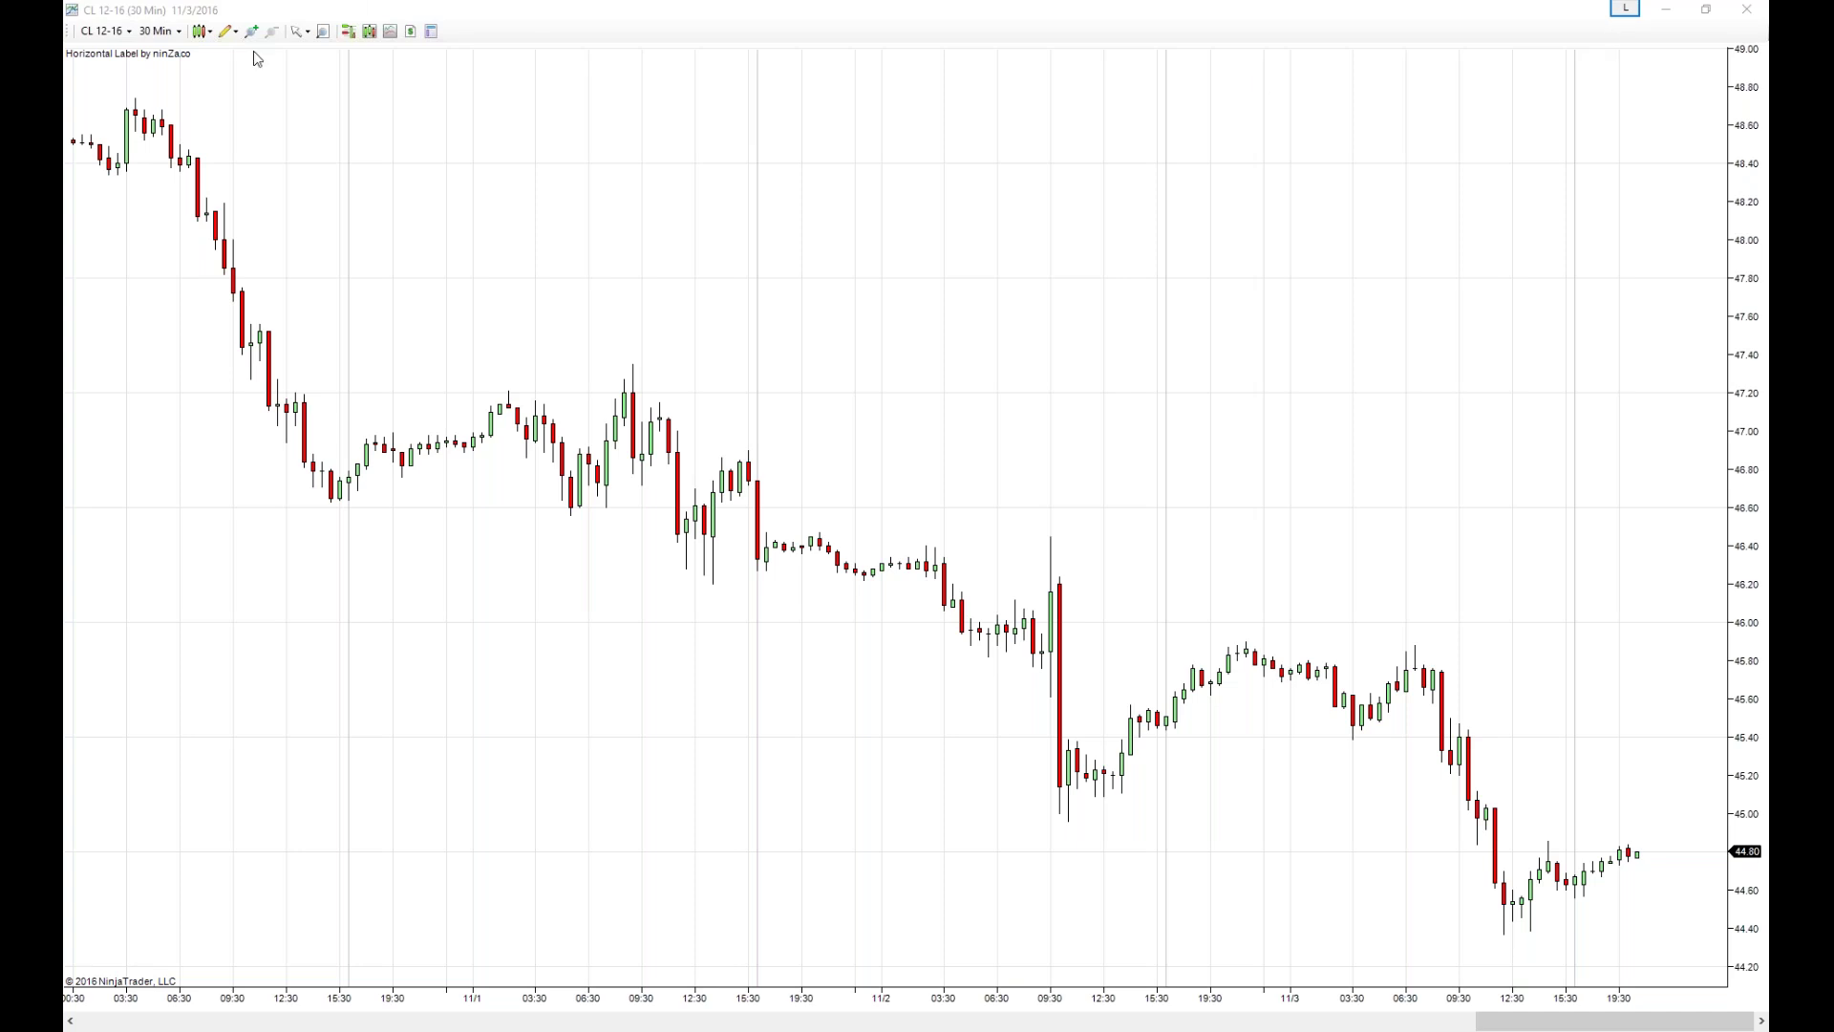
# Step: Draw a trend channel from the 11/1 high near 47.20 to the 11/3 high near 45.80, with its parallel line along the lows
pyautogui.click(233, 31)
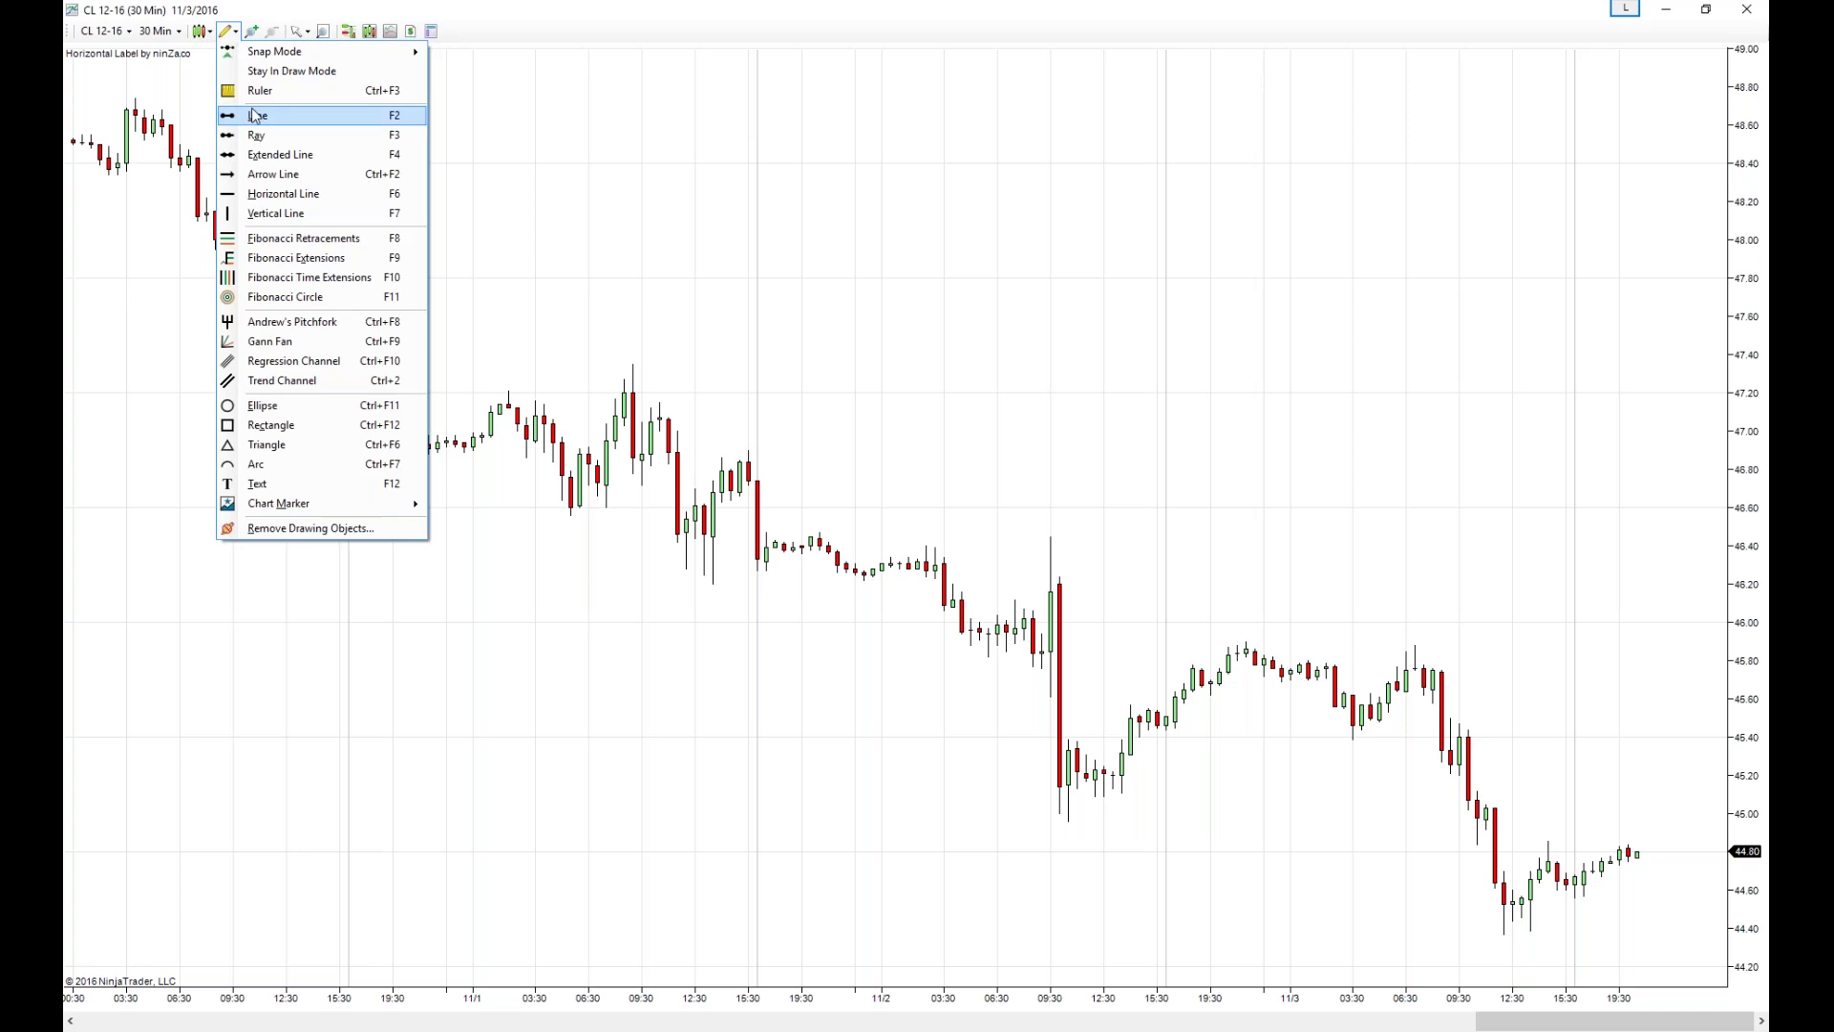
pyautogui.click(270, 382)
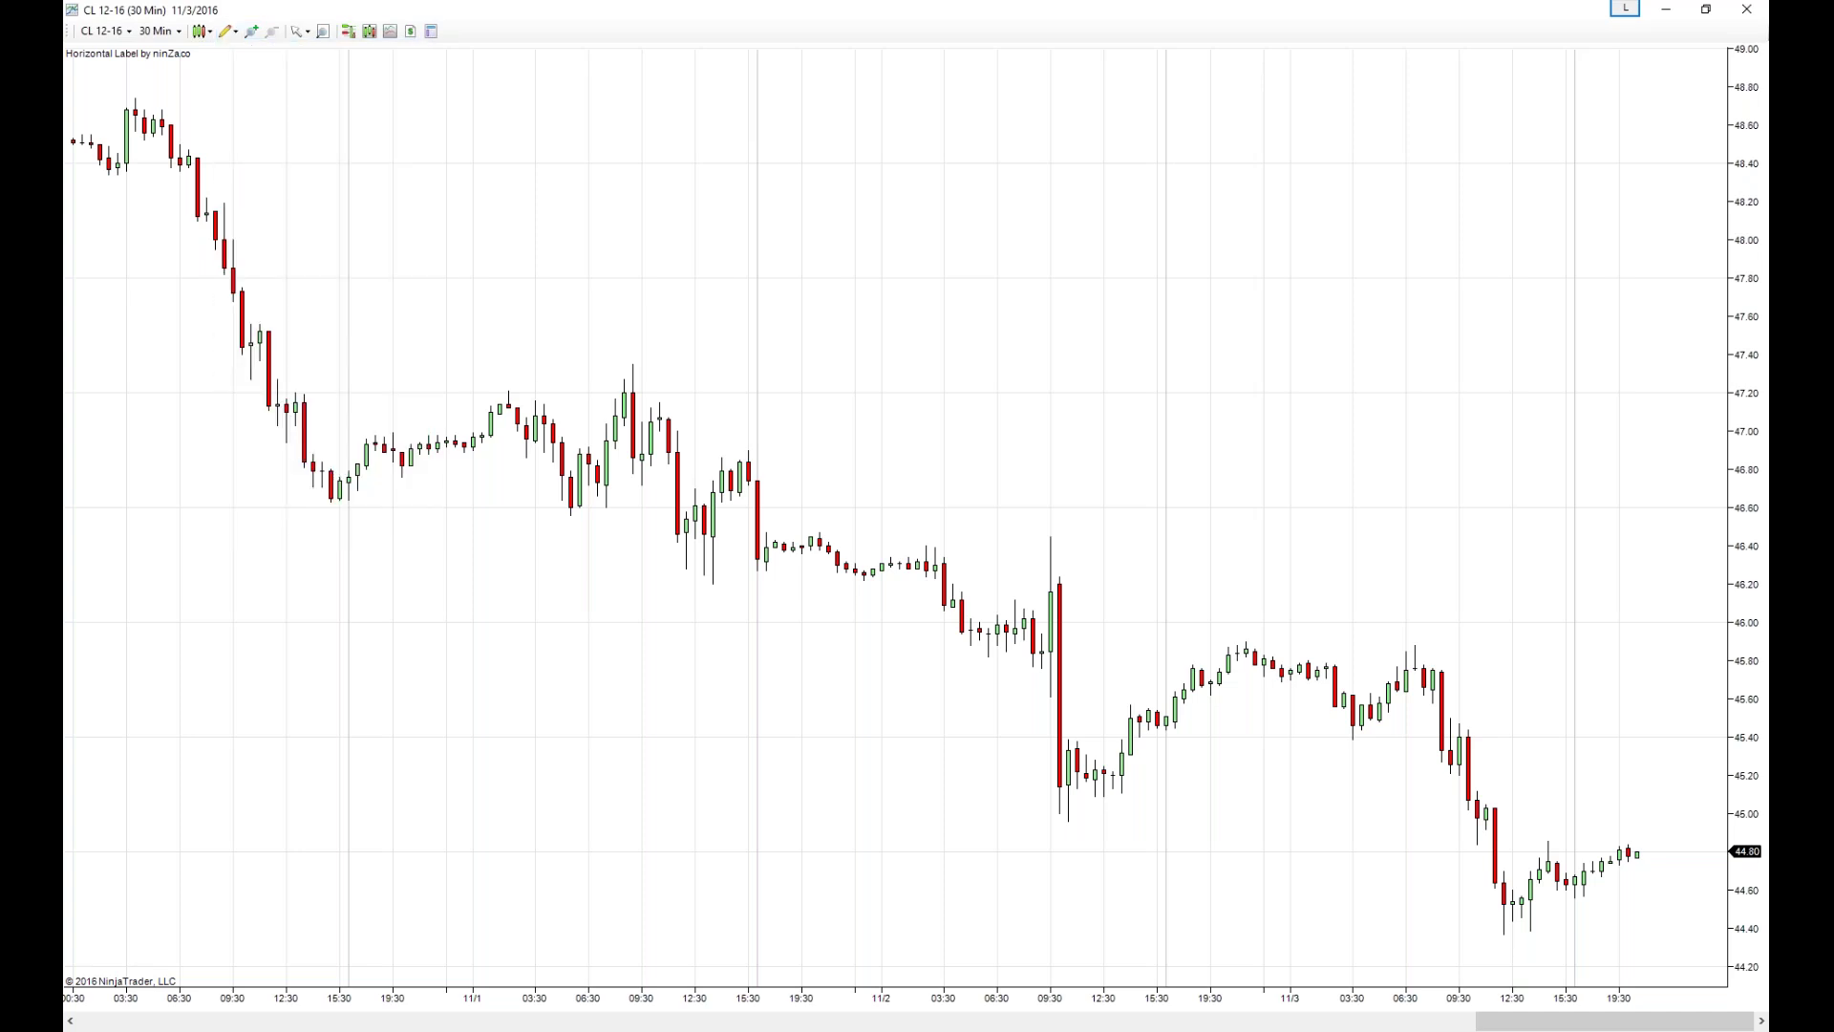
pyautogui.click(626, 392)
pyautogui.click(1414, 638)
pyautogui.moveTo(1415, 639); pyautogui.dragTo(1434, 670)
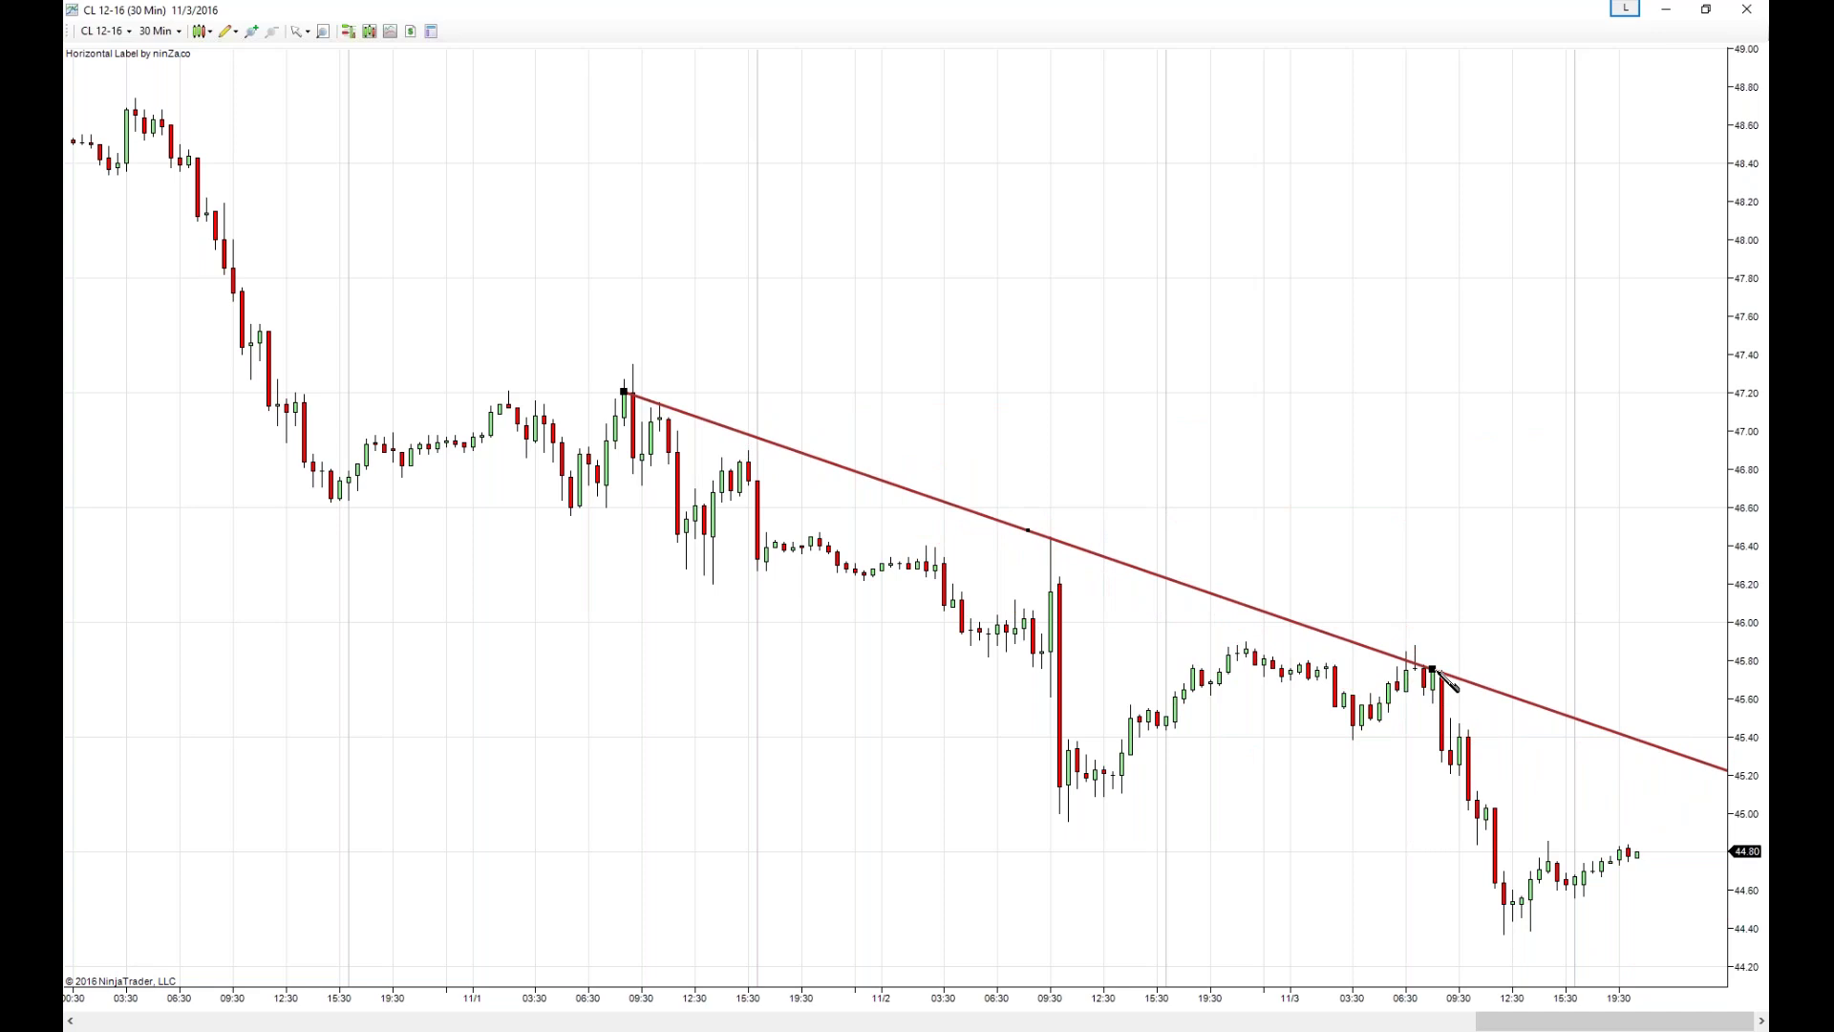
pyautogui.moveTo(1438, 671)
pyautogui.mouseDown()
pyautogui.moveTo(1125, 540)
pyautogui.moveTo(1069, 489)
pyautogui.moveTo(1423, 664)
pyautogui.mouseUp()
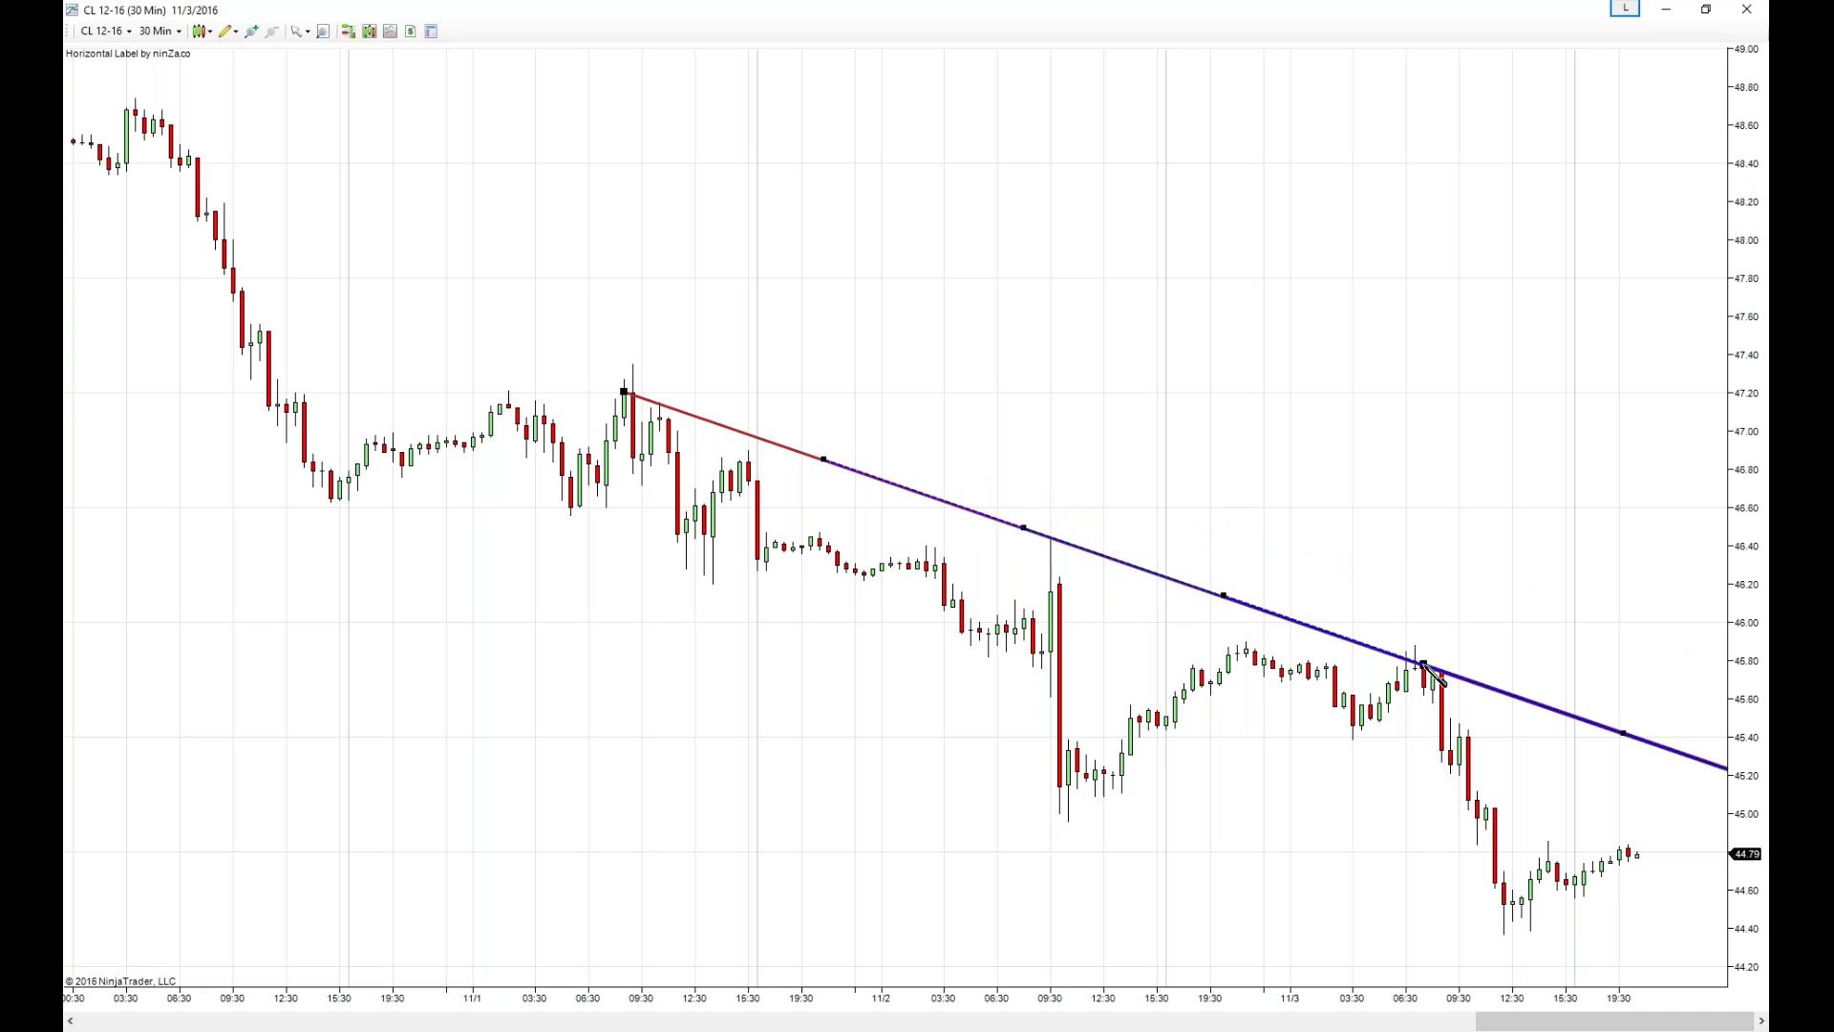
pyautogui.moveTo(1424, 665); pyautogui.dragTo(322, 529)
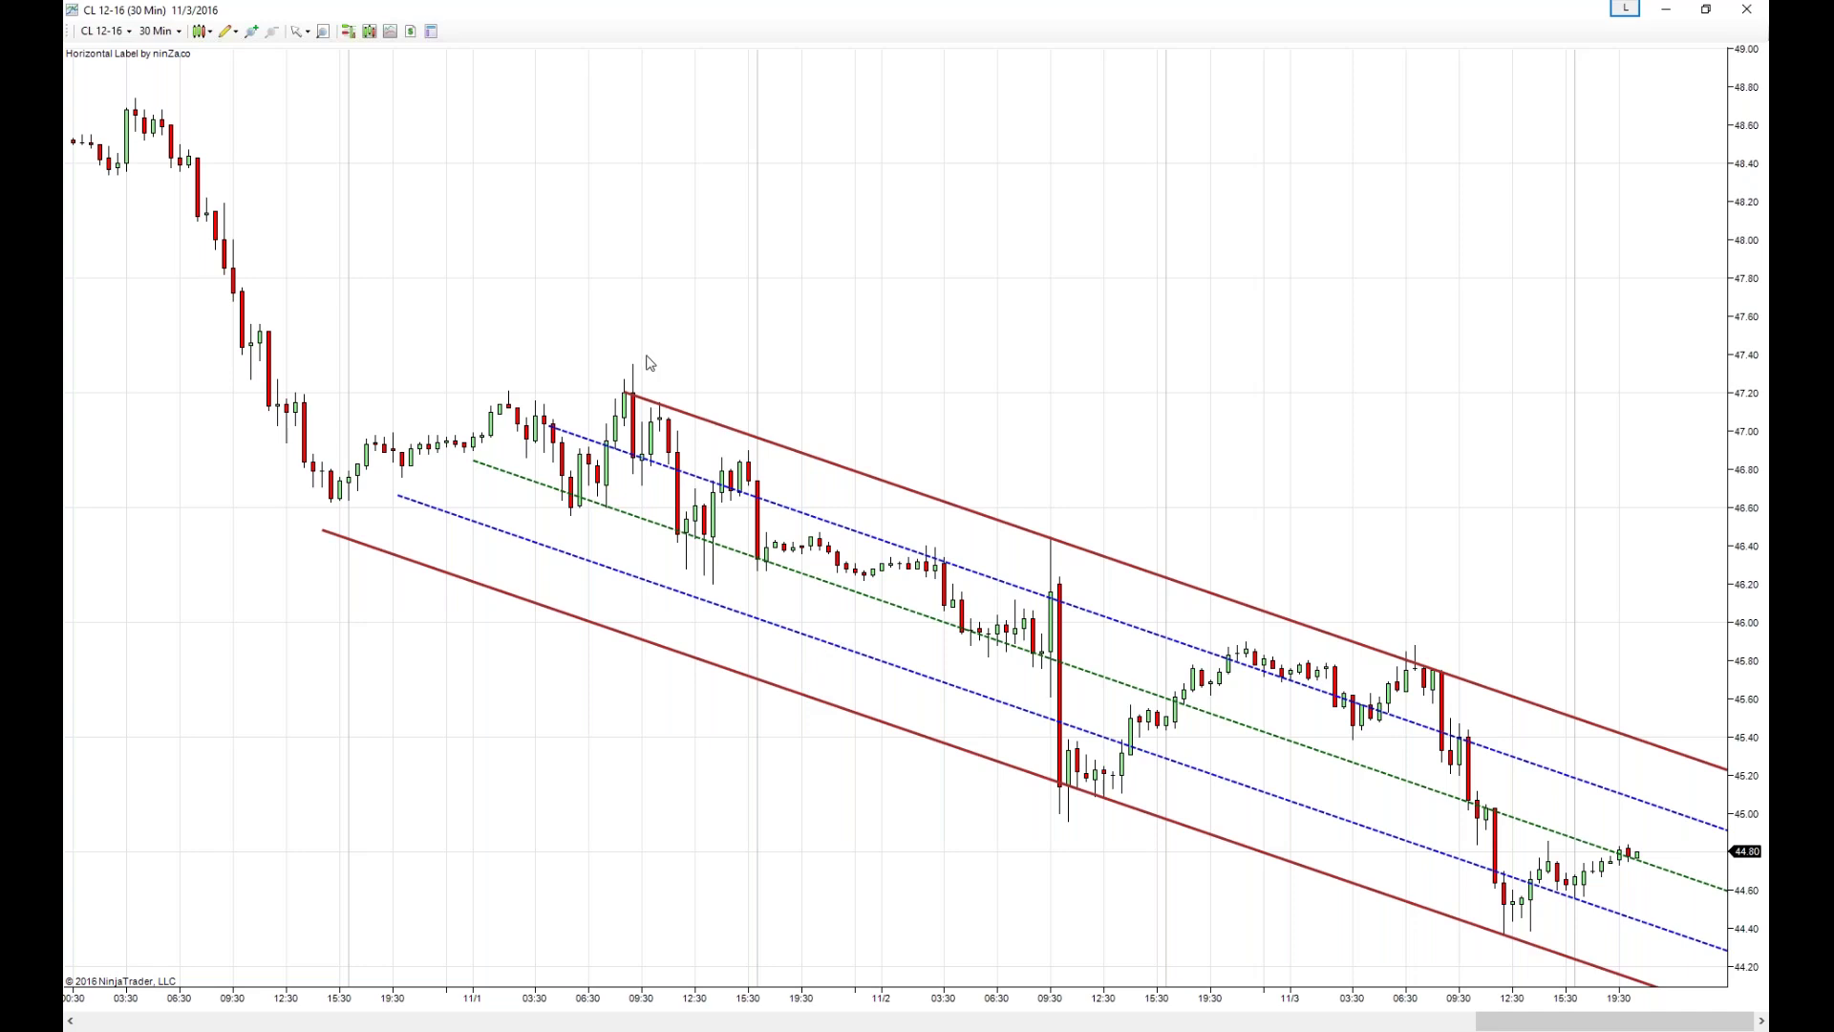
pyautogui.click(238, 36)
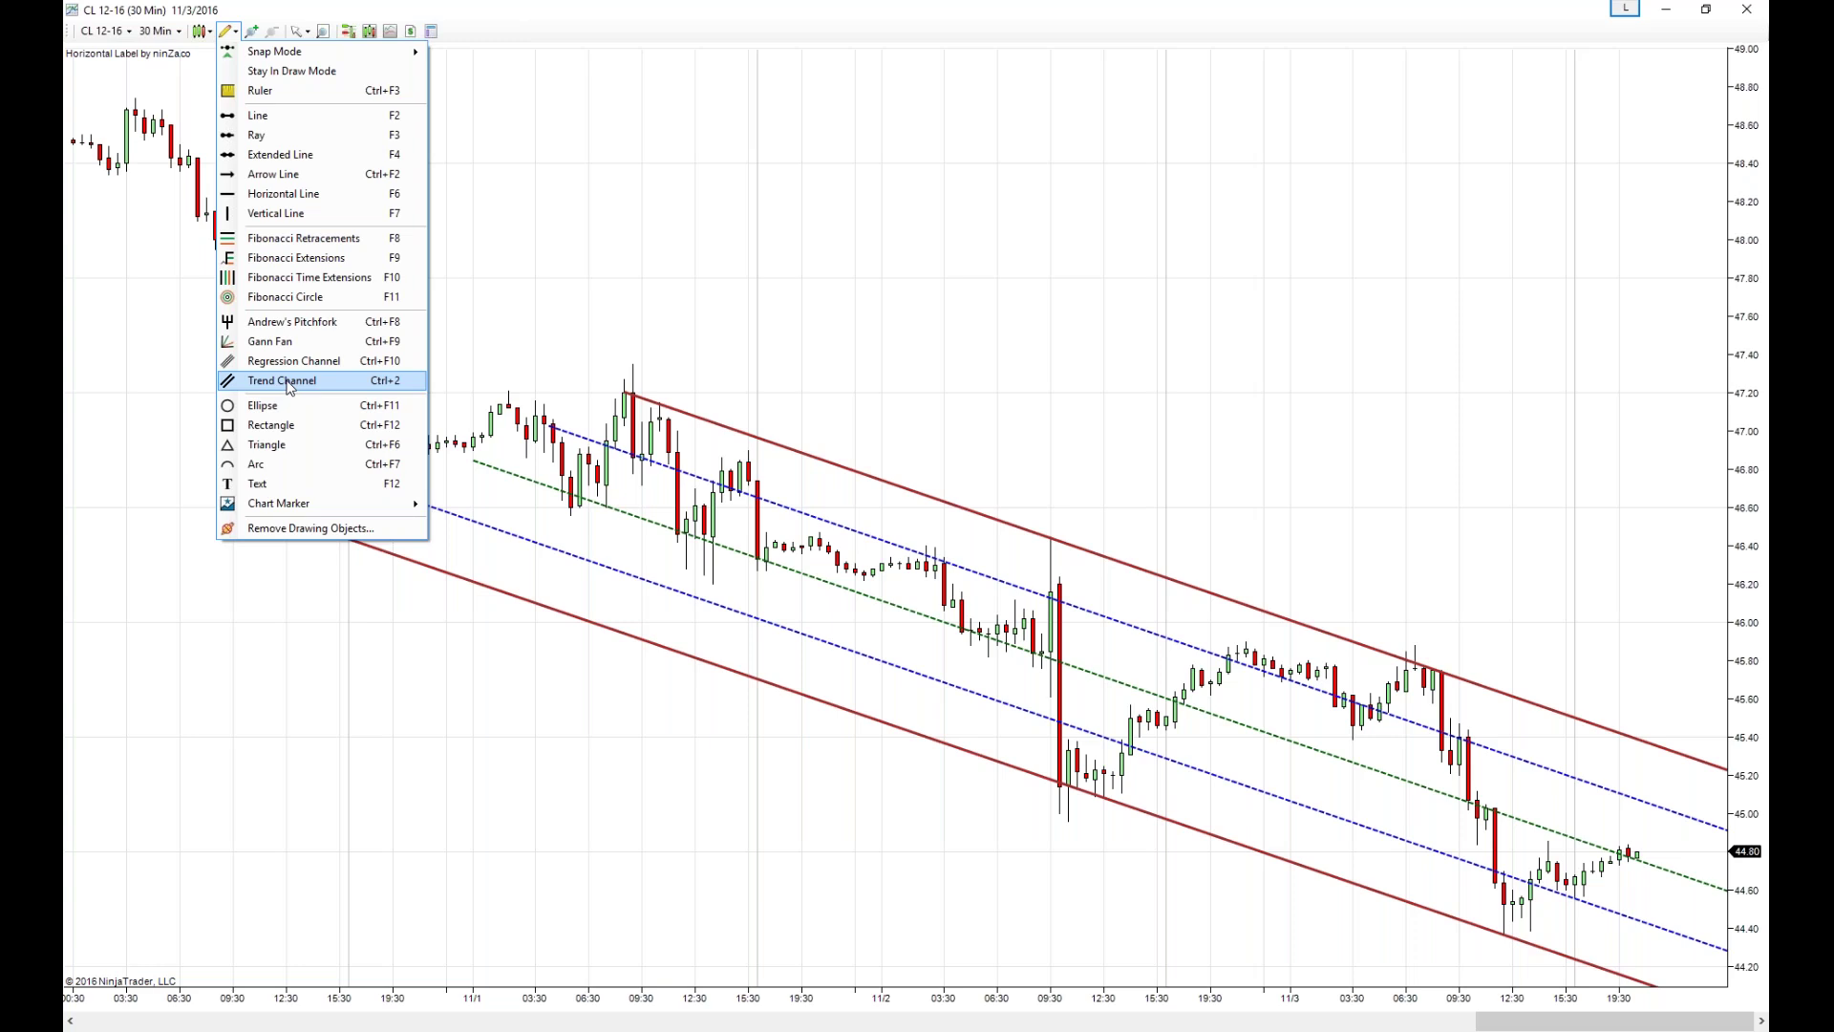
pyautogui.click(668, 295)
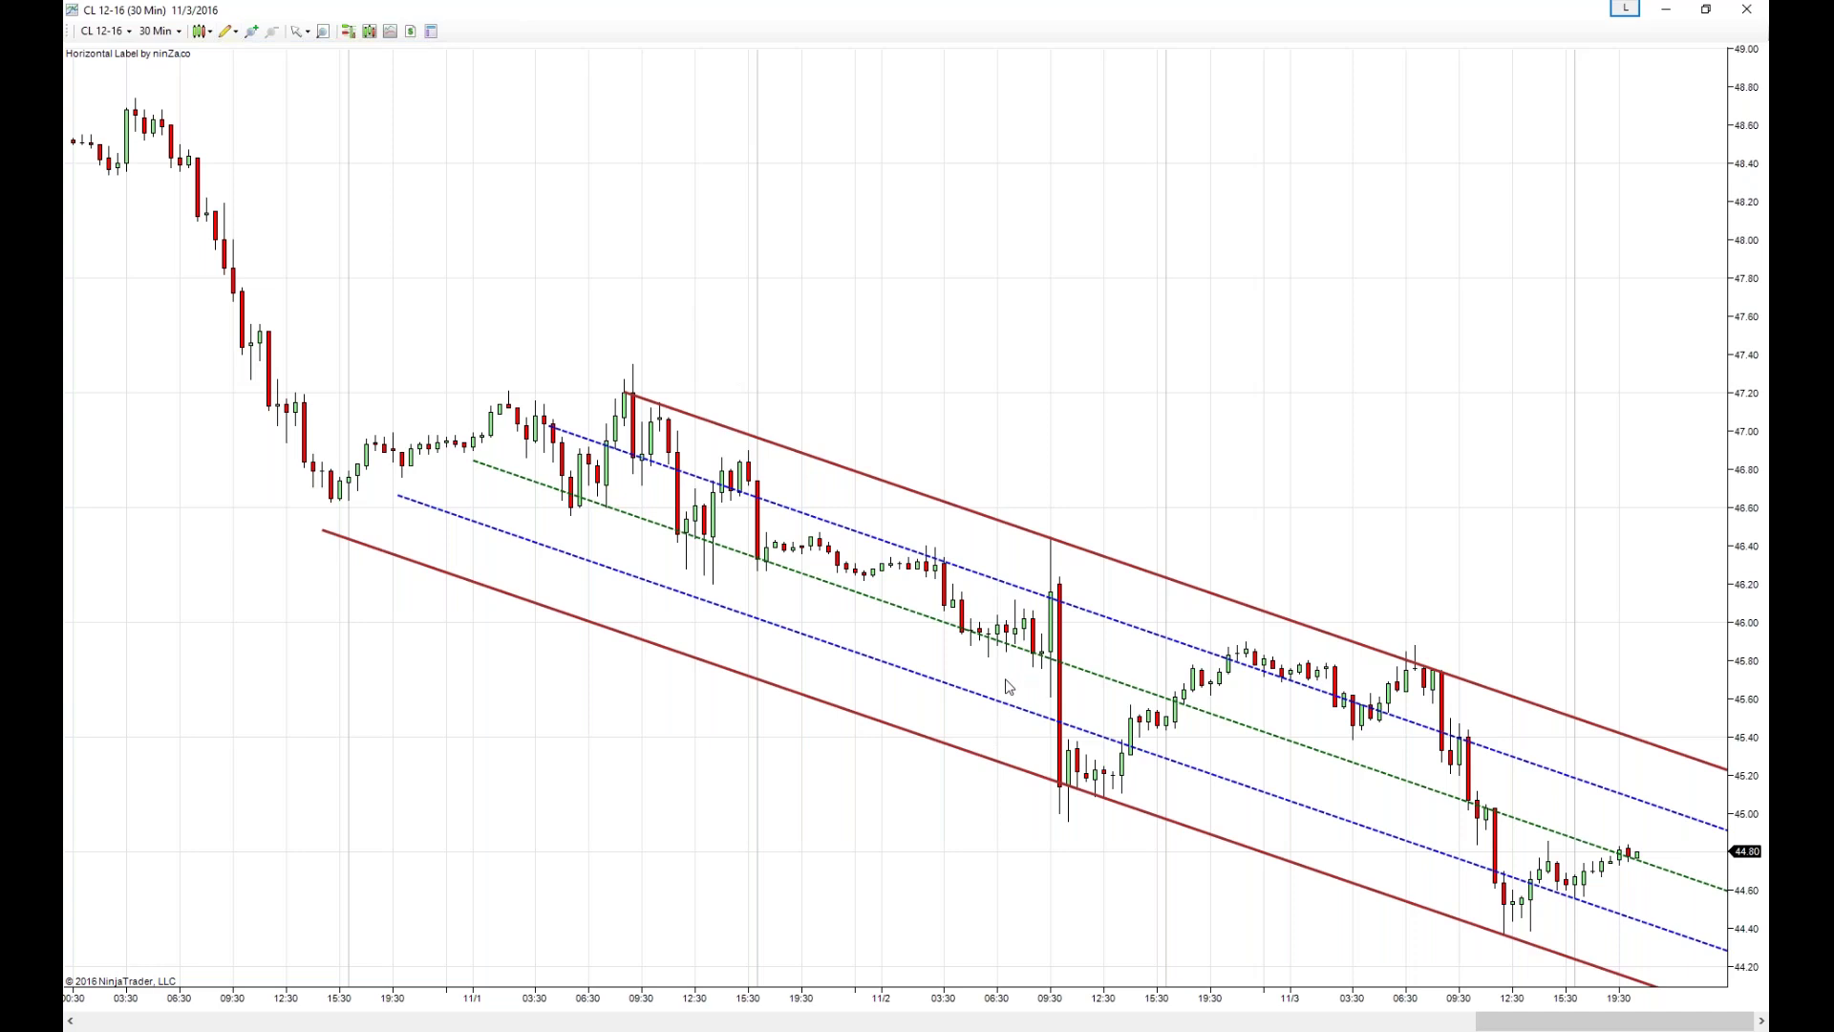
pyautogui.rightClick(819, 372)
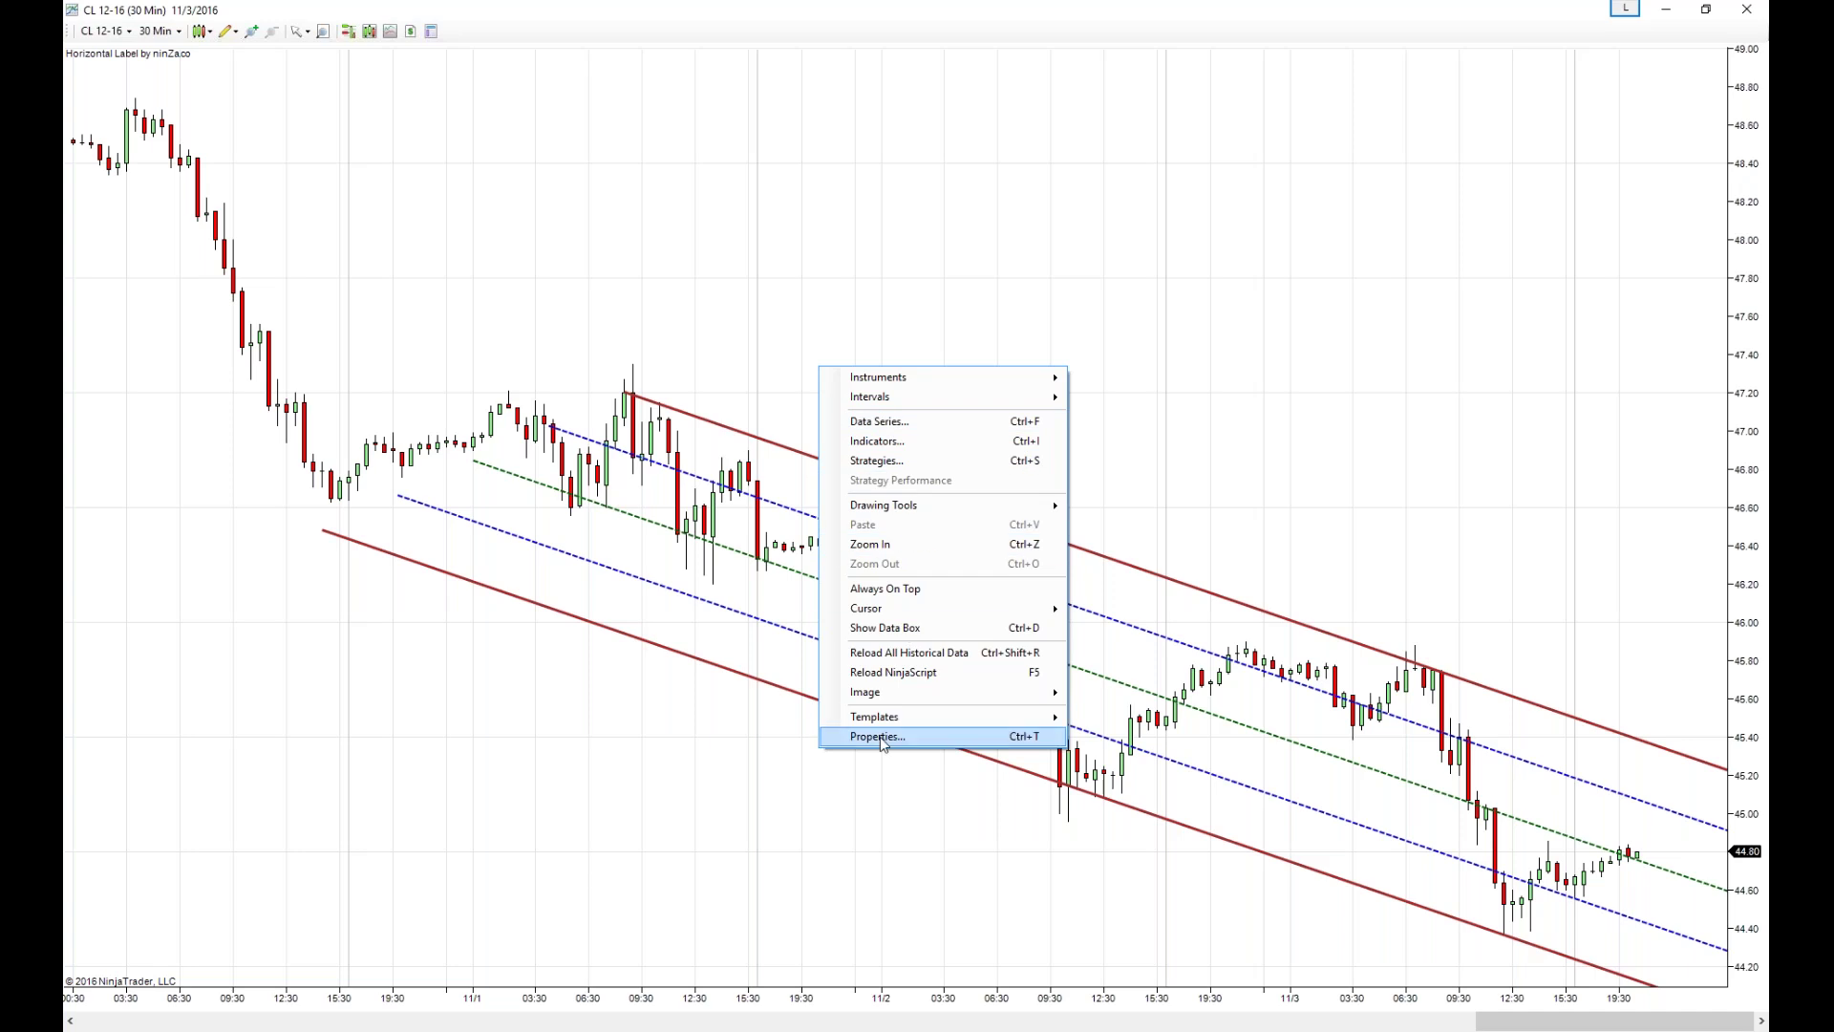
pyautogui.click(950, 355)
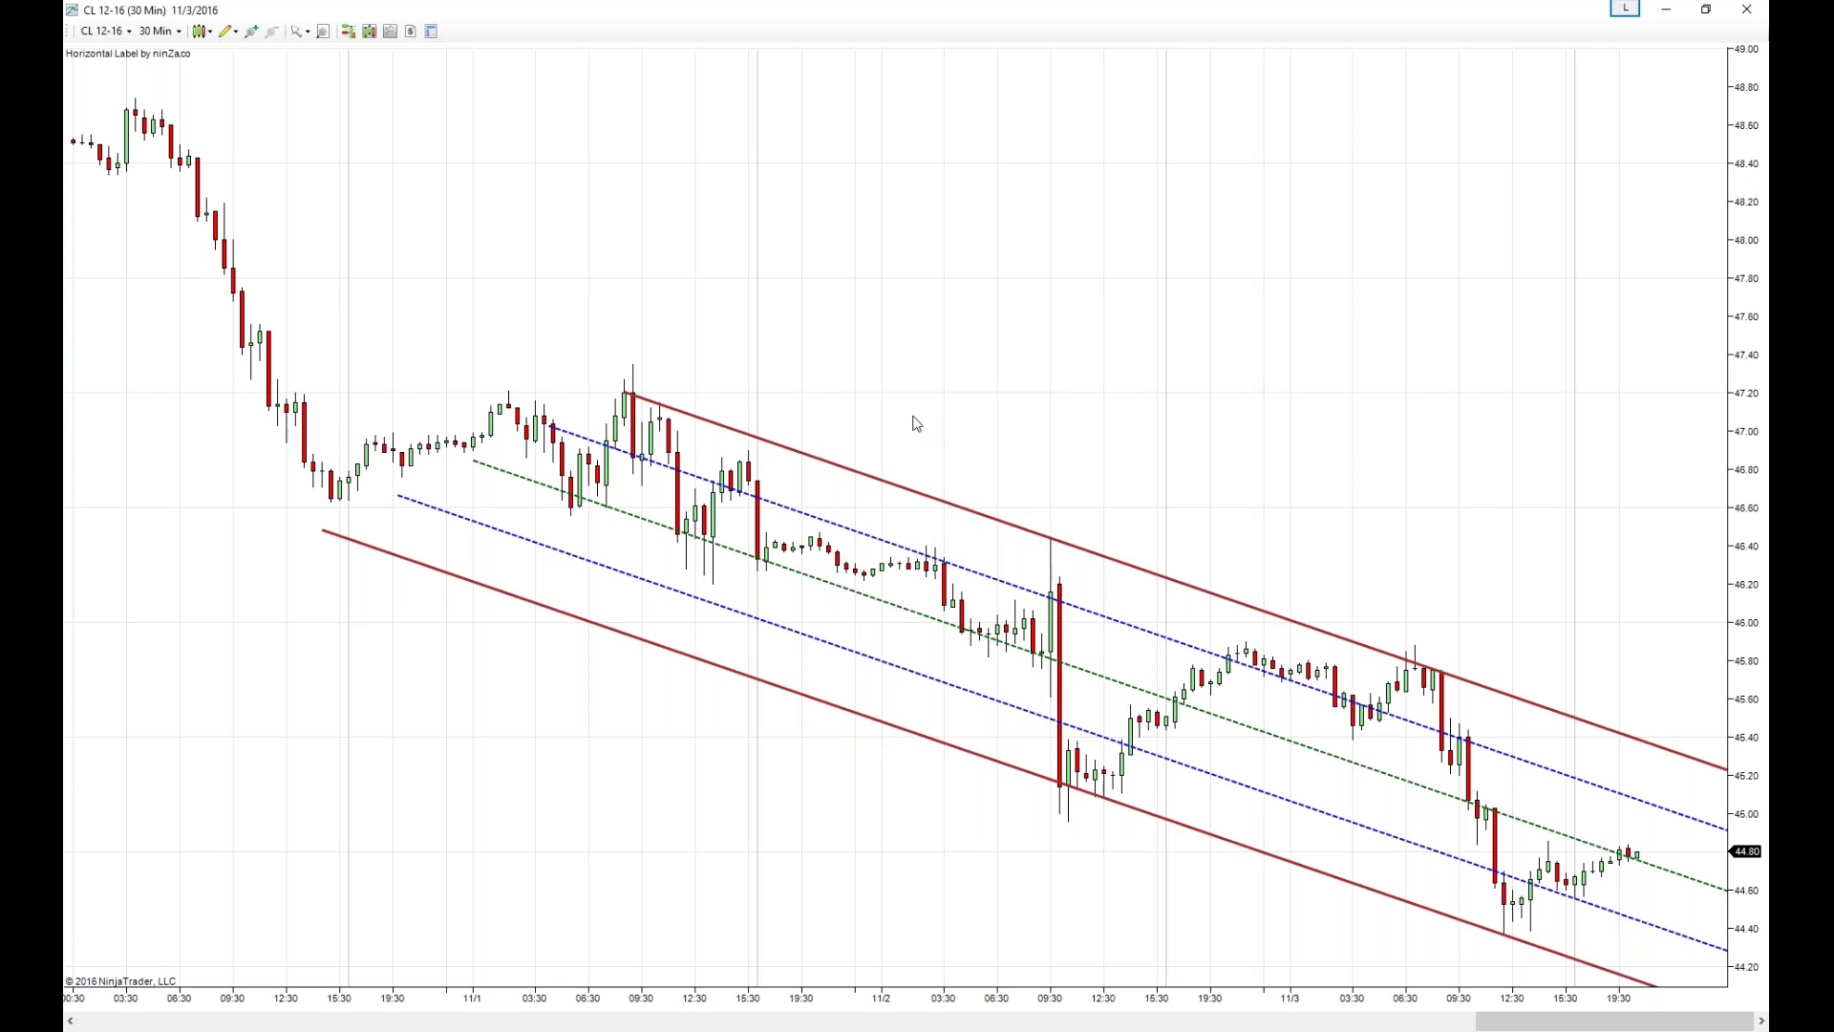
# Step: Open the properties of the drawn trend channel
pyautogui.click(810, 462)
pyautogui.rightClick(806, 453)
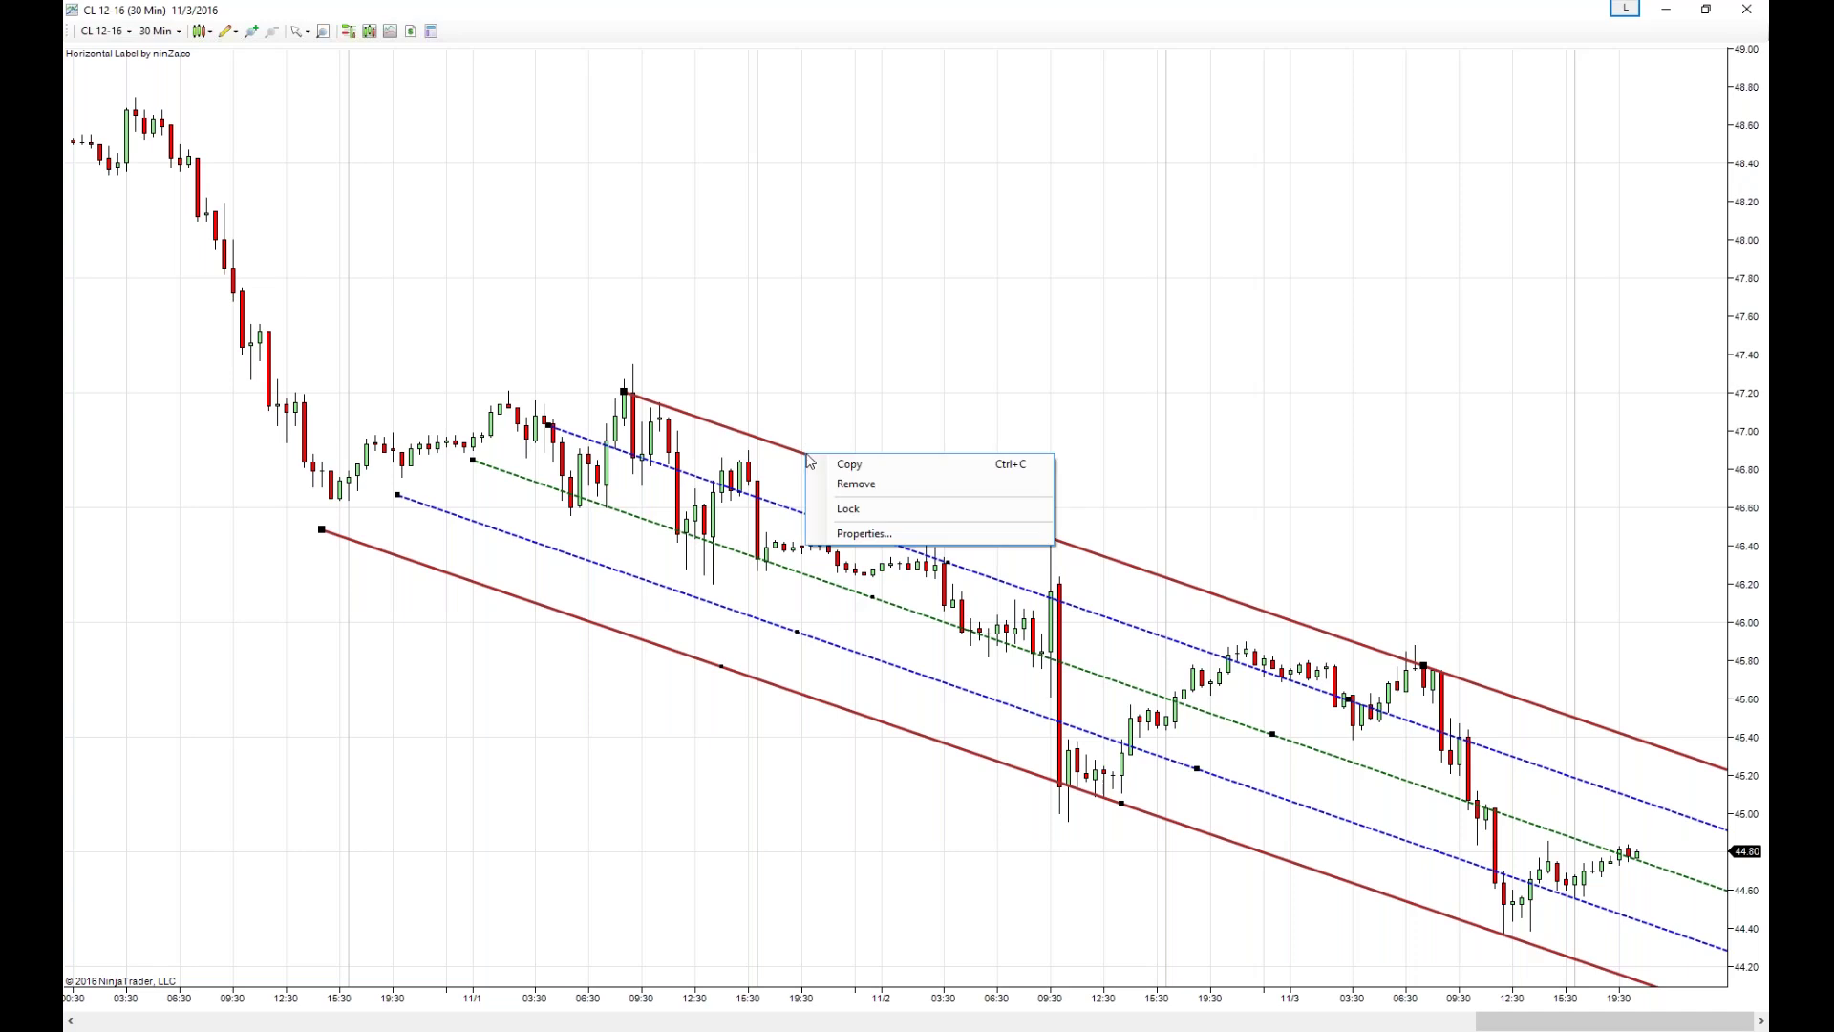
pyautogui.click(871, 535)
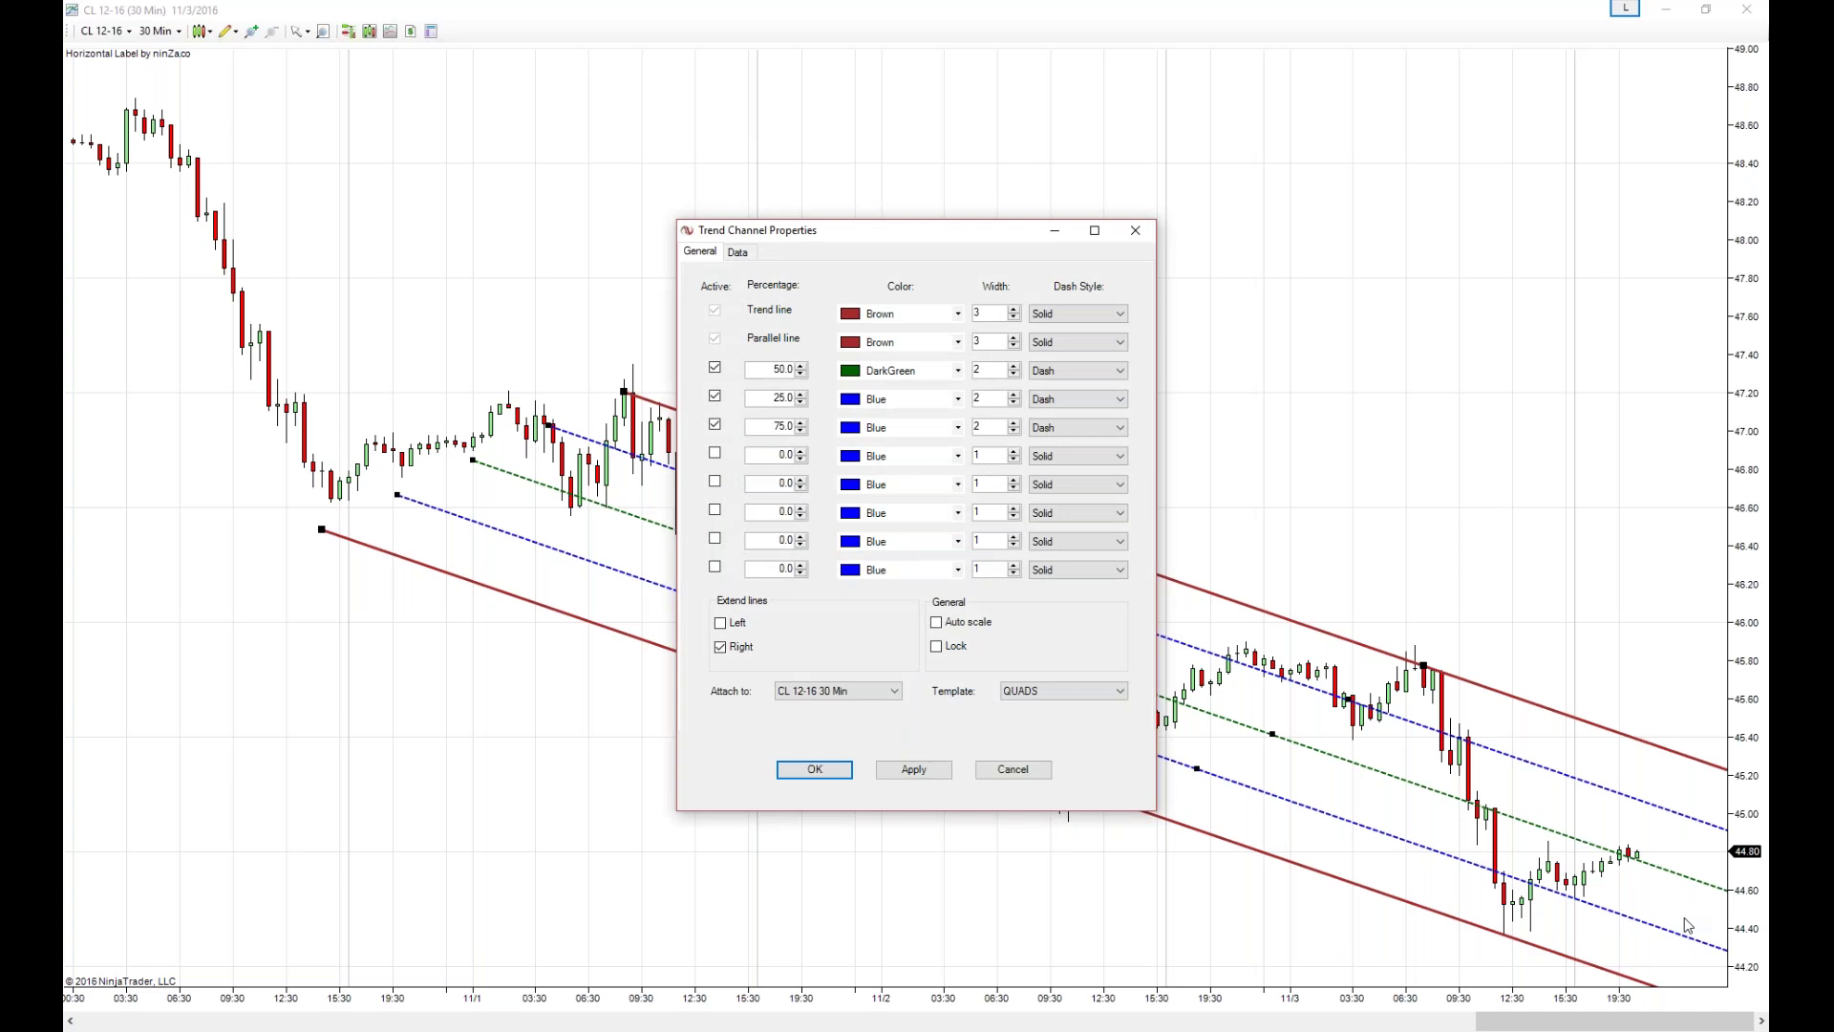
# Step: Switch to HyperSnap and capture a region screenshot of the whole Trend Channel Properties dialog, shifting the HyperSnap window aside
pyautogui.hotkey('alt', 'Tab')
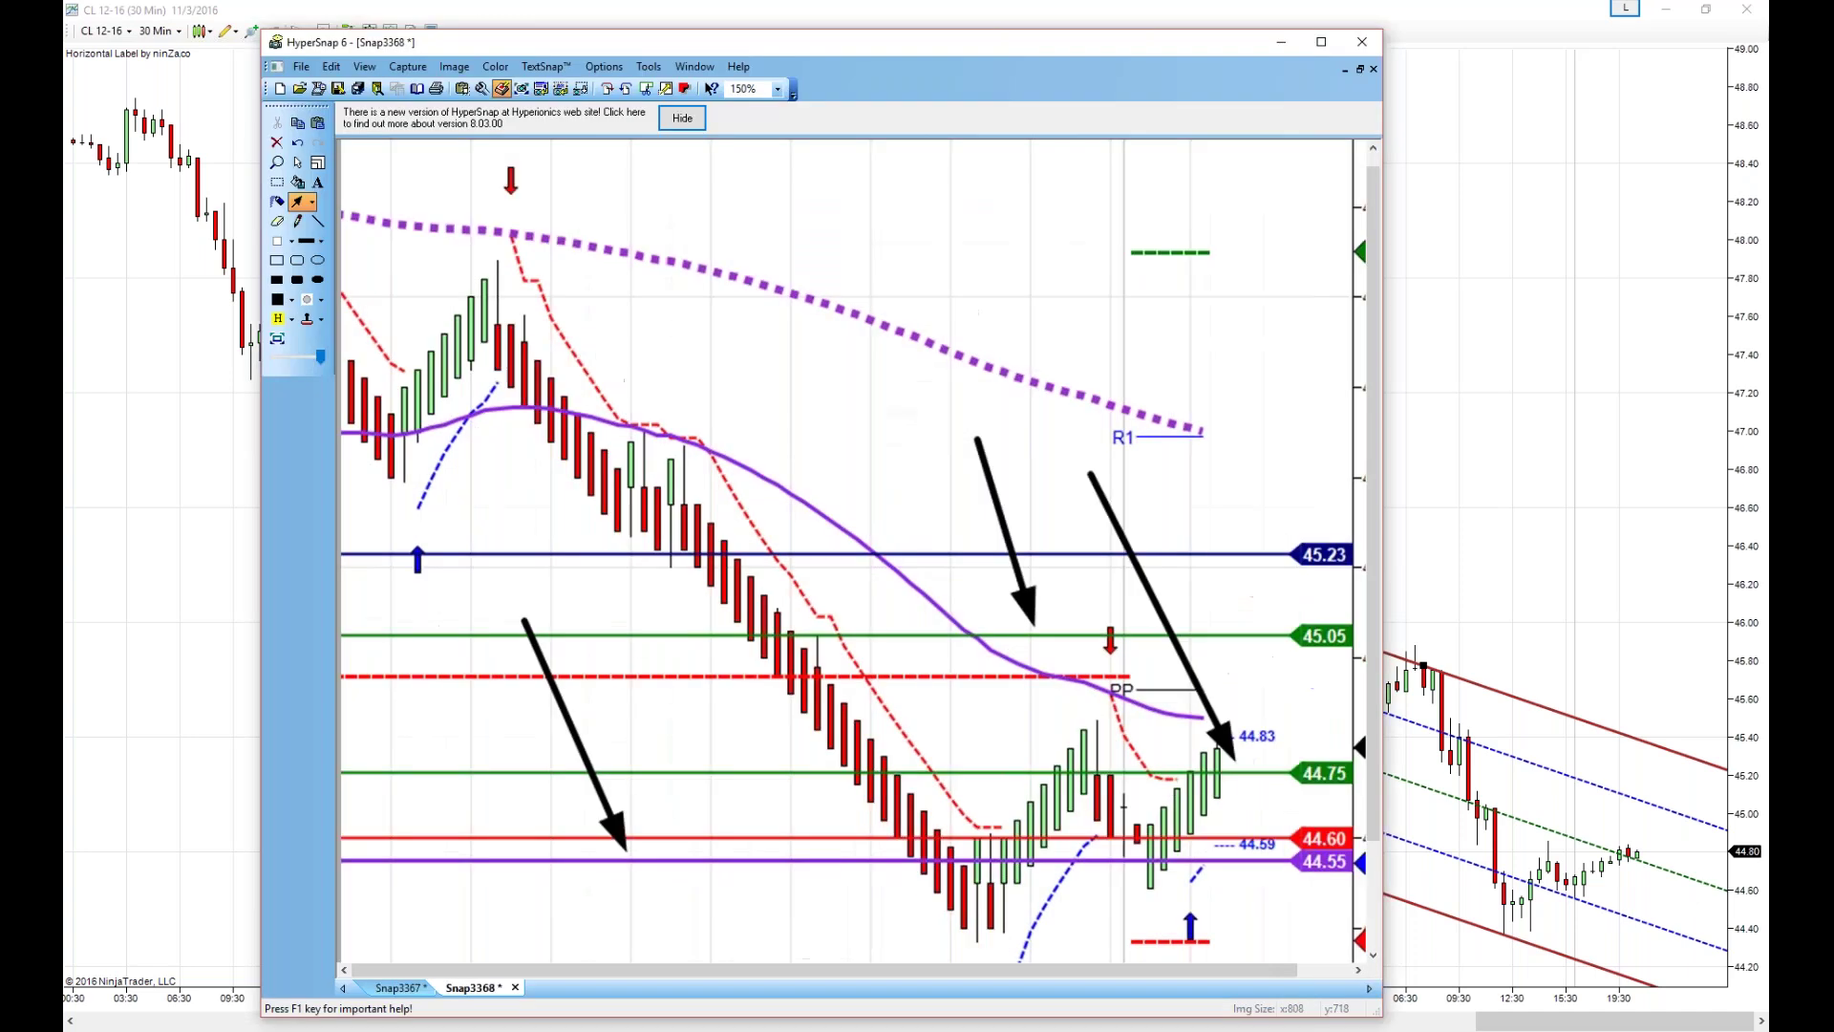
pyautogui.click(408, 66)
pyautogui.click(447, 226)
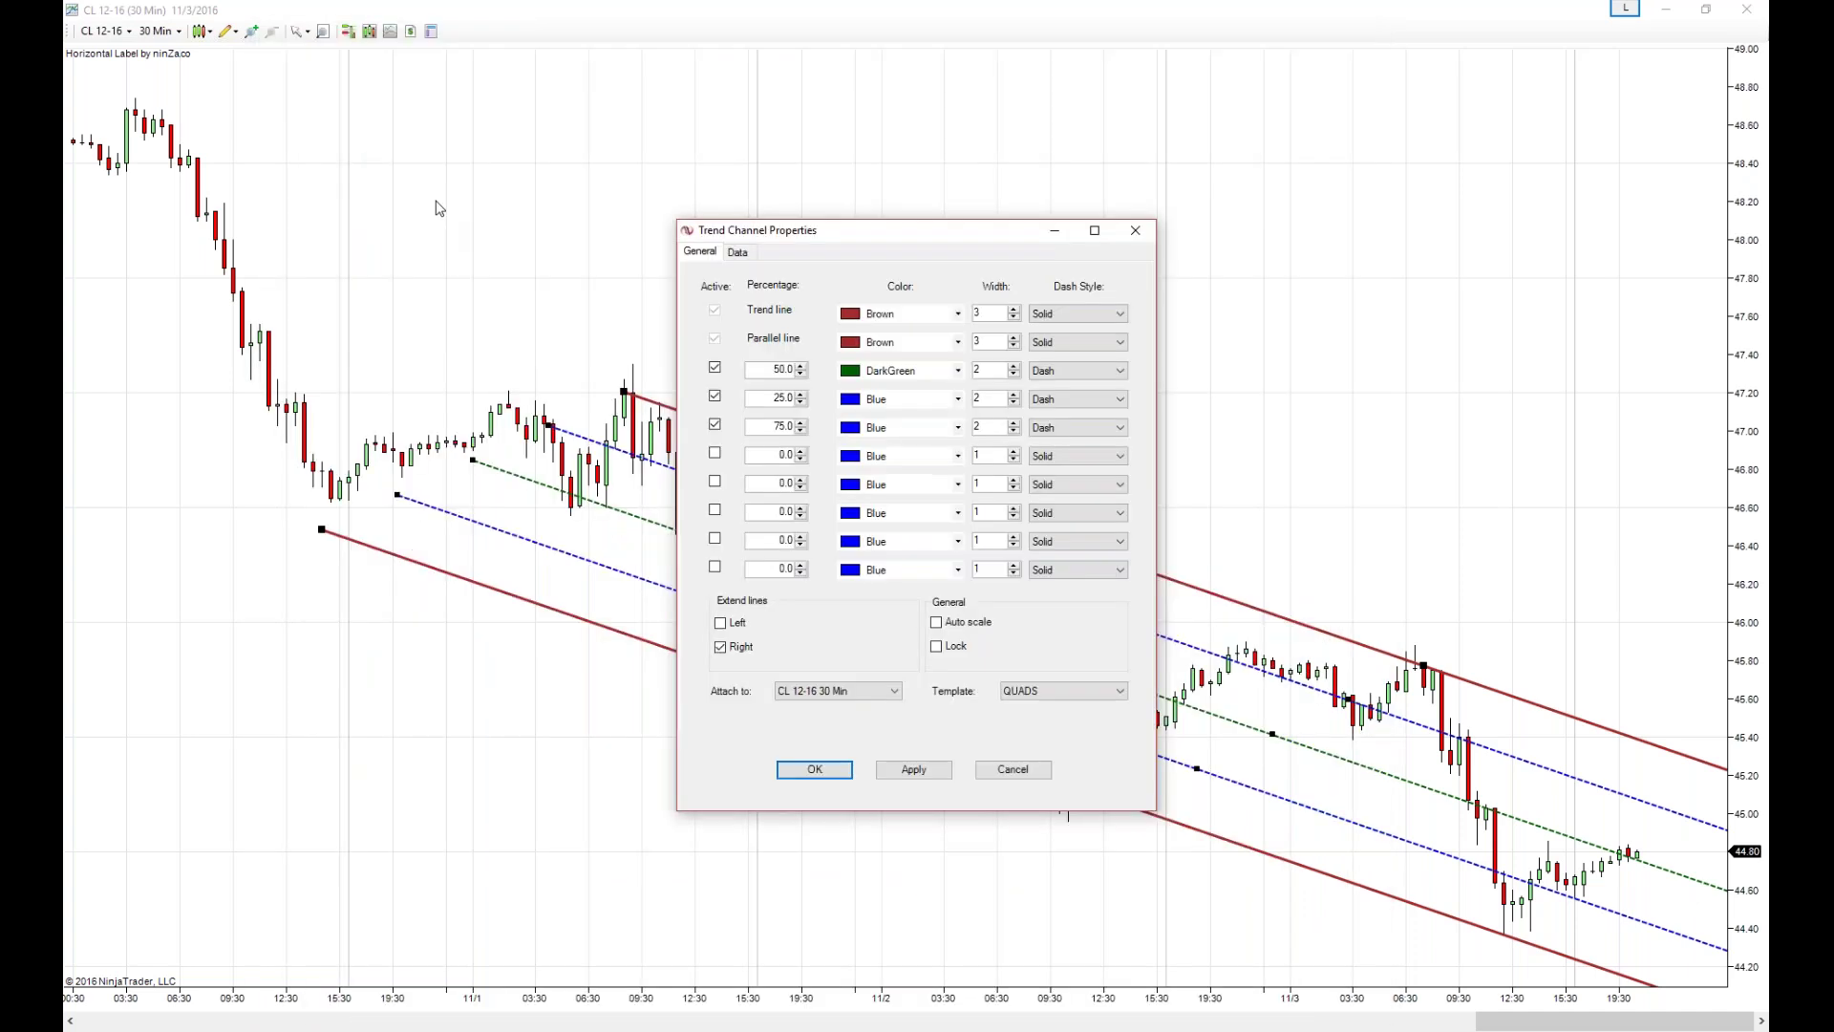
pyautogui.click(667, 210)
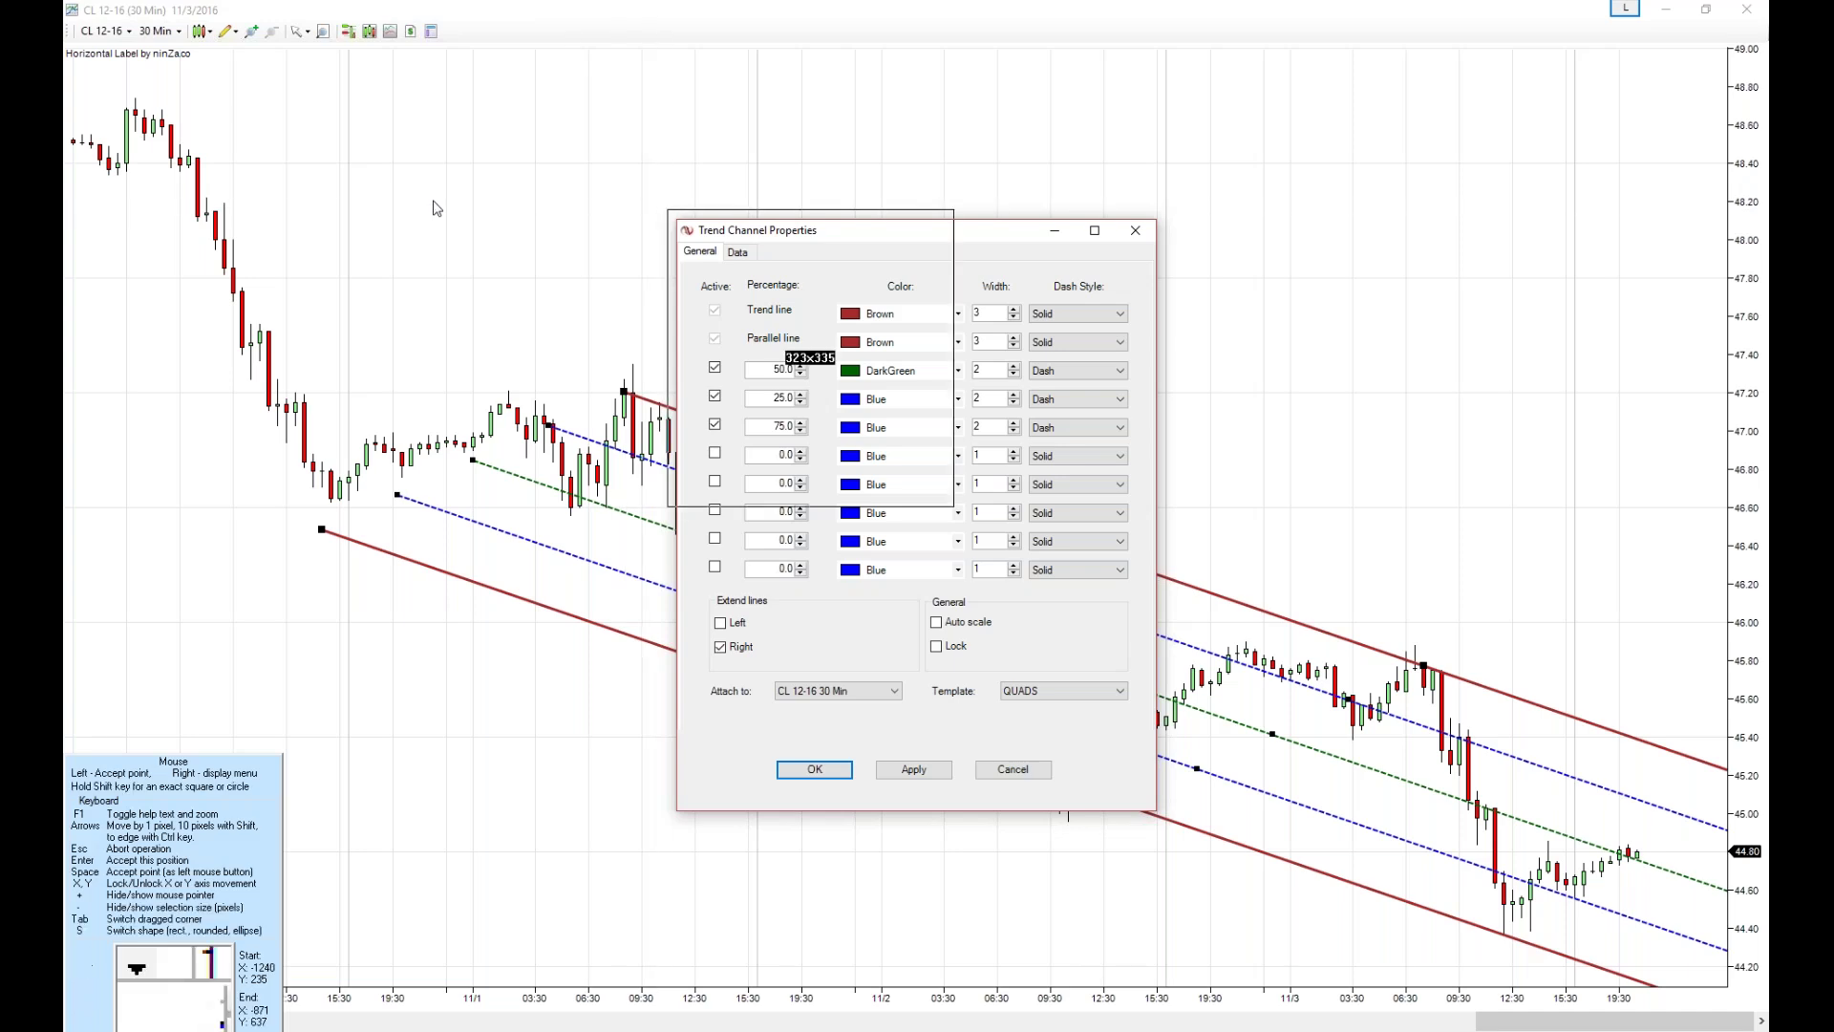
pyautogui.click(1165, 819)
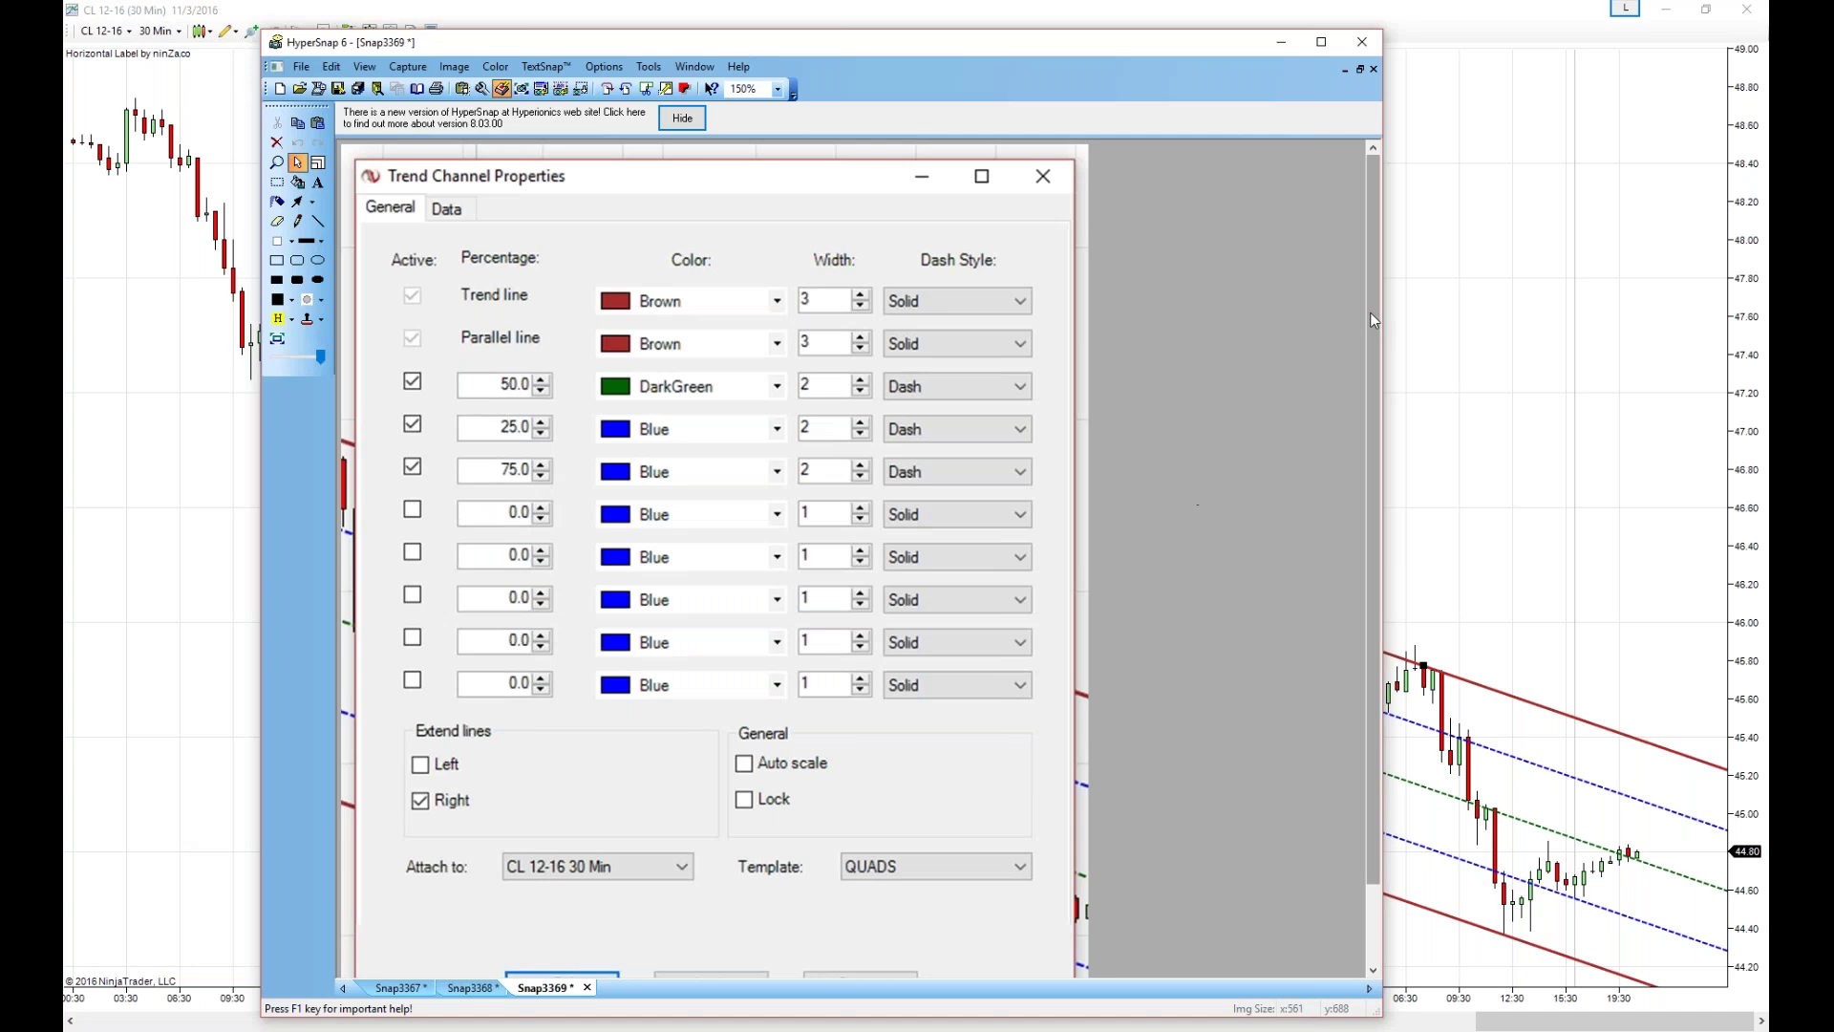
pyautogui.moveTo(1218, 48); pyautogui.dragTo(1341, 38)
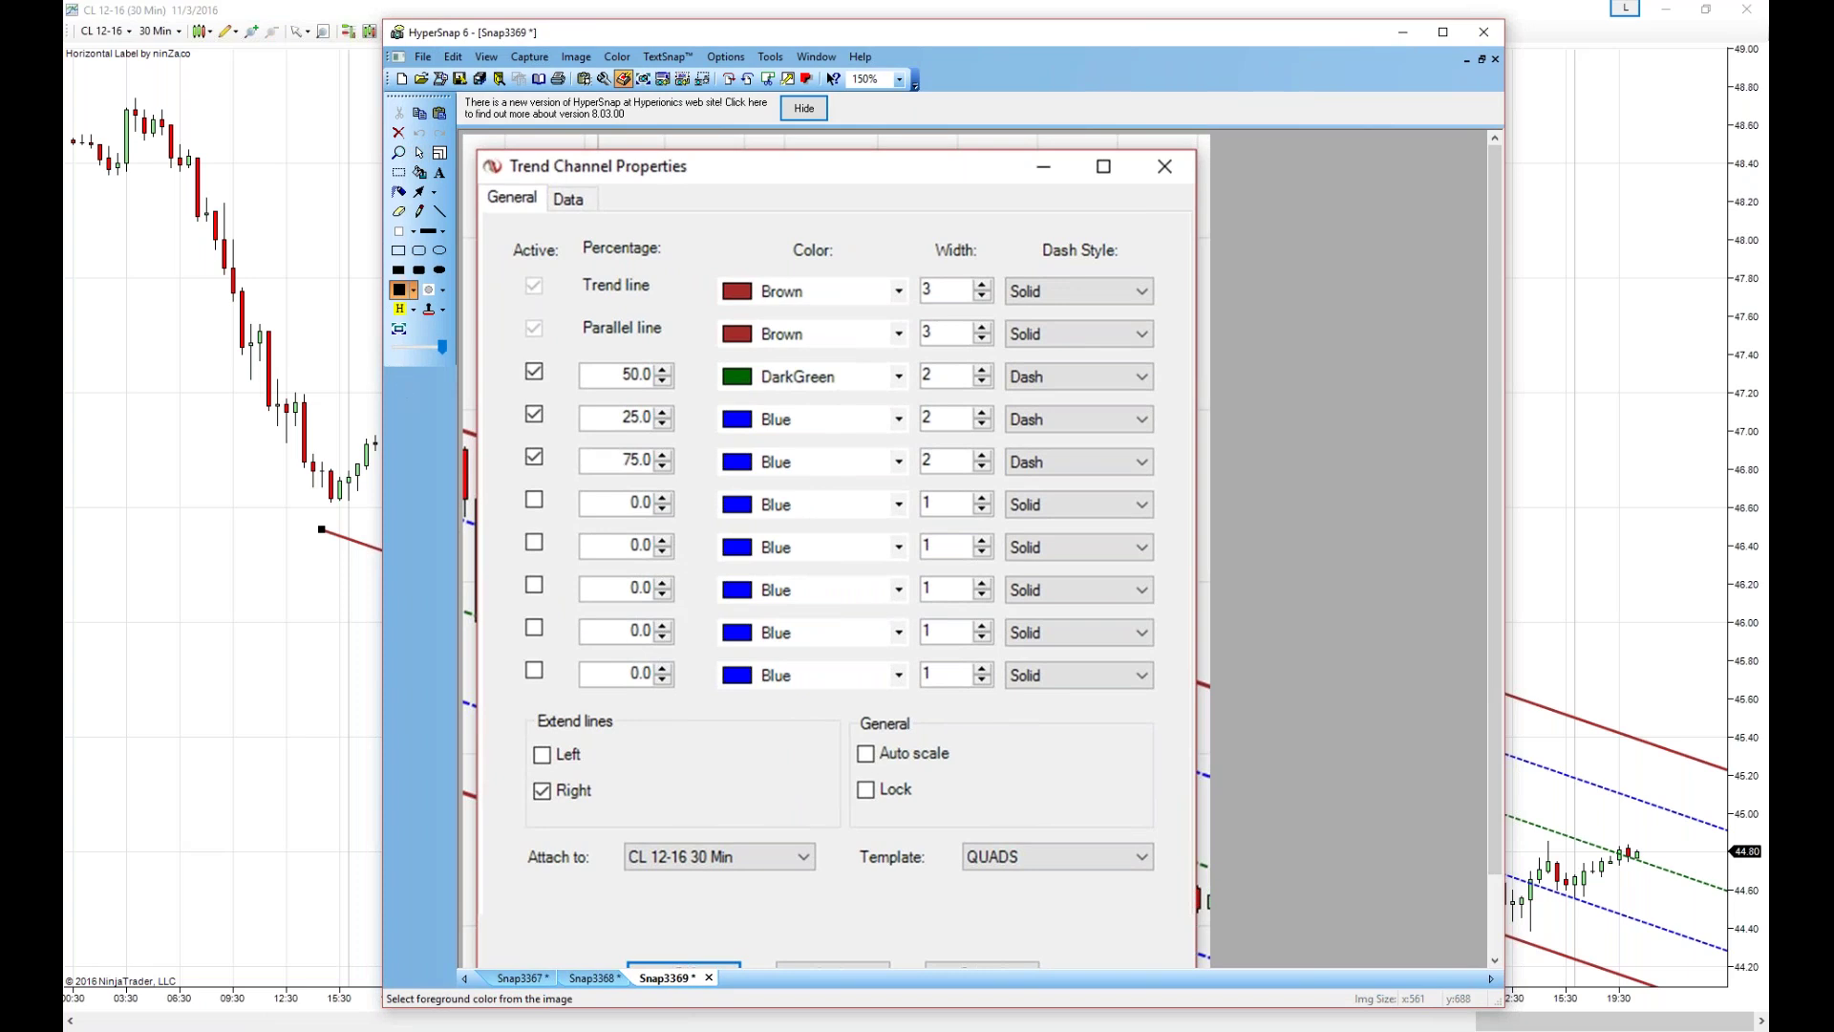
# Step: Mark the Trend line row with a black arrow and an ellipse around its Active checkbox, undoing the stray ellipse
pyautogui.click(418, 191)
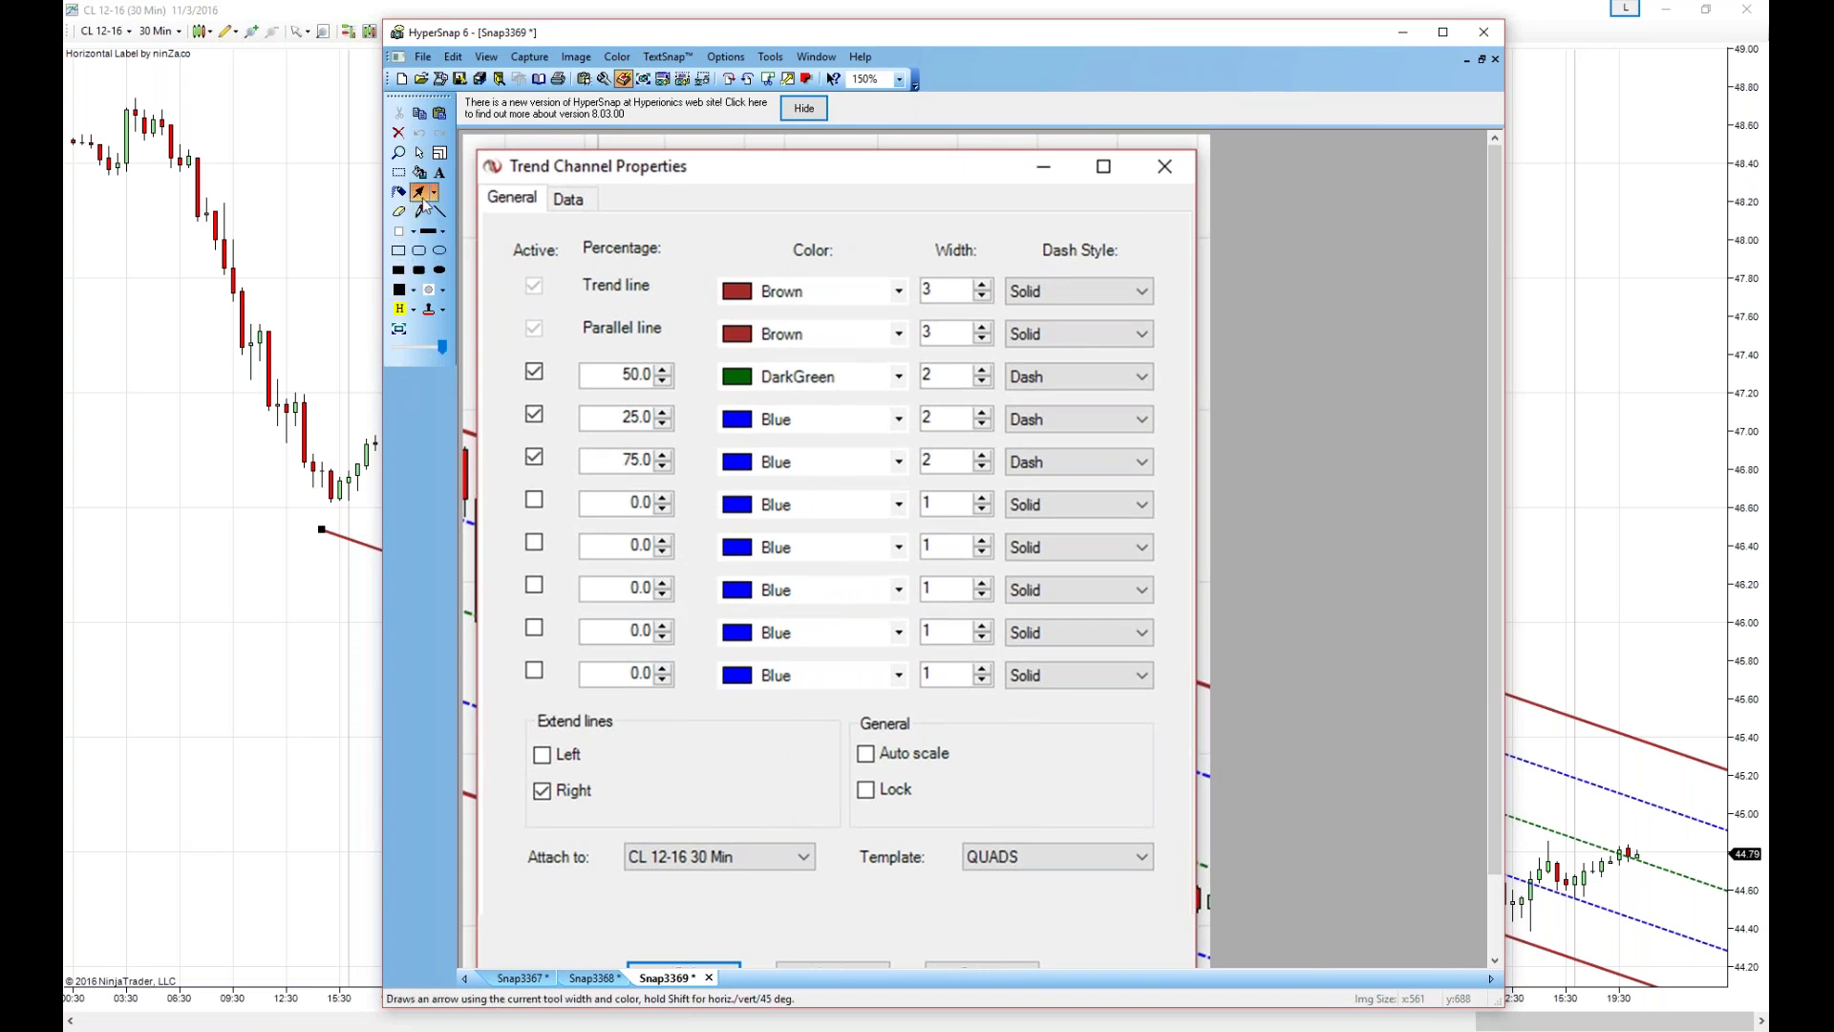
pyautogui.moveTo(817, 193); pyautogui.dragTo(677, 273)
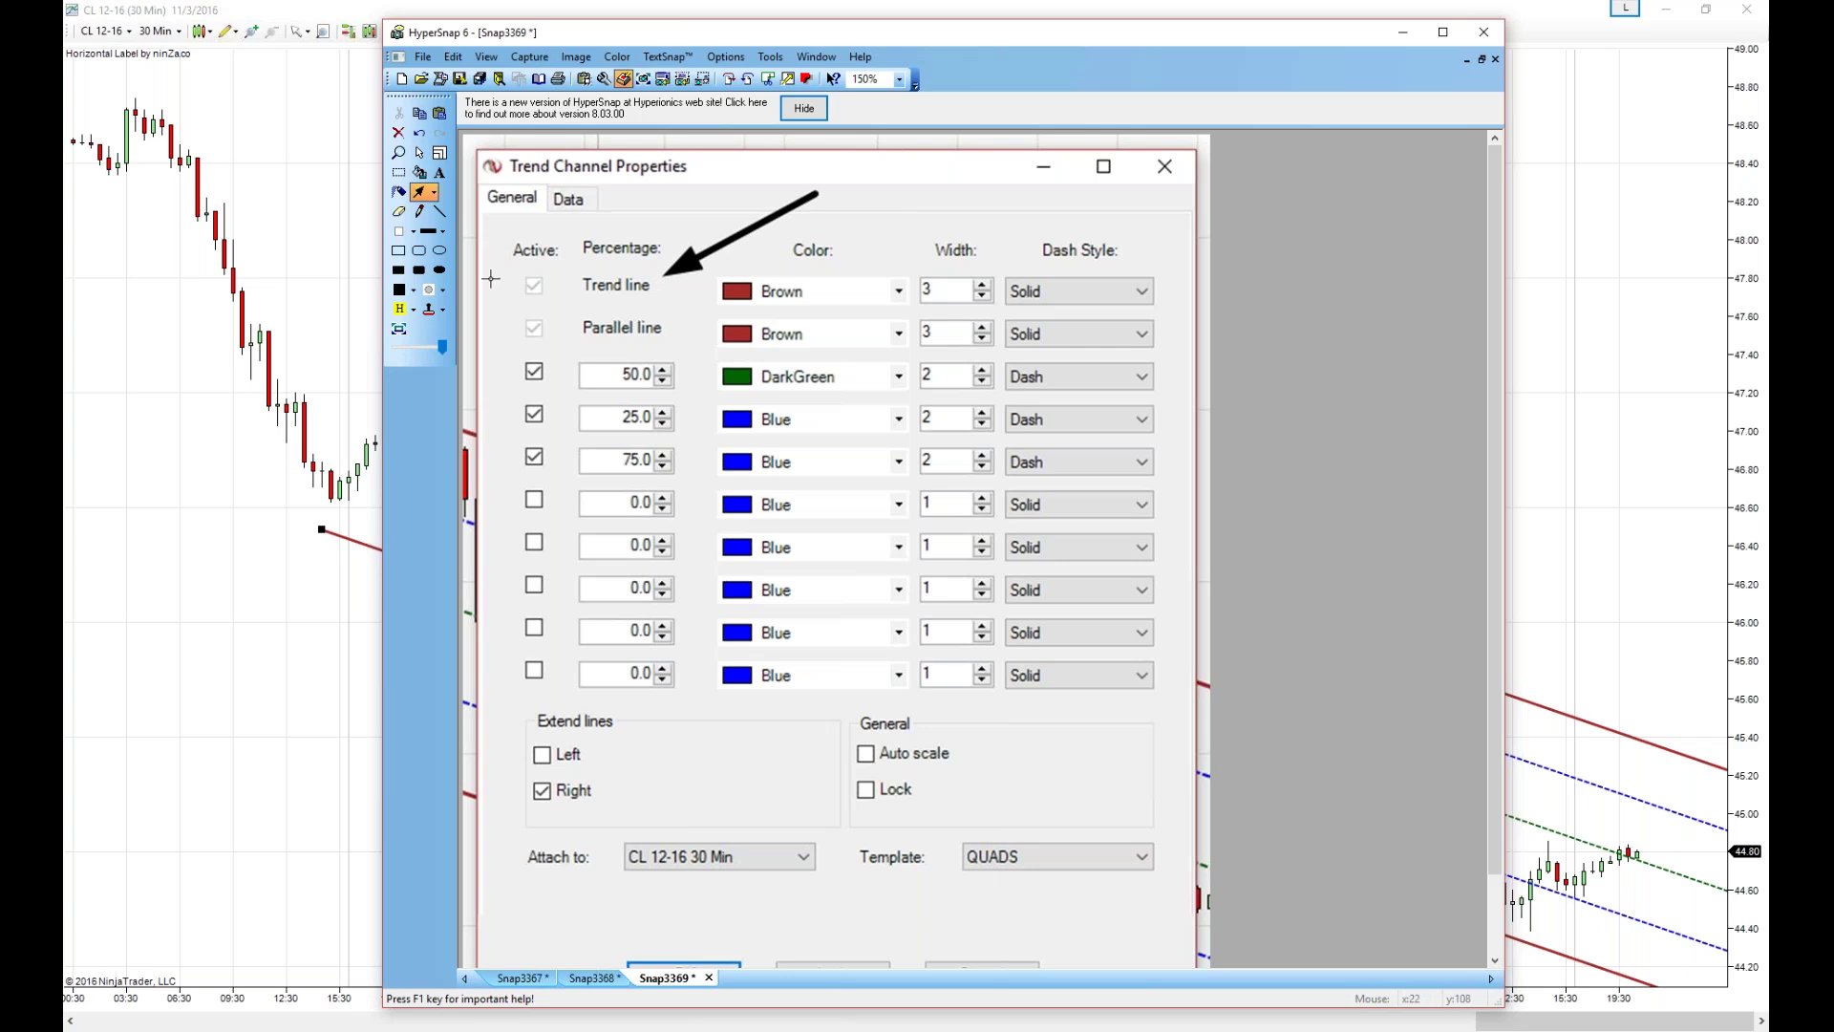
pyautogui.moveTo(513, 267); pyautogui.dragTo(558, 304)
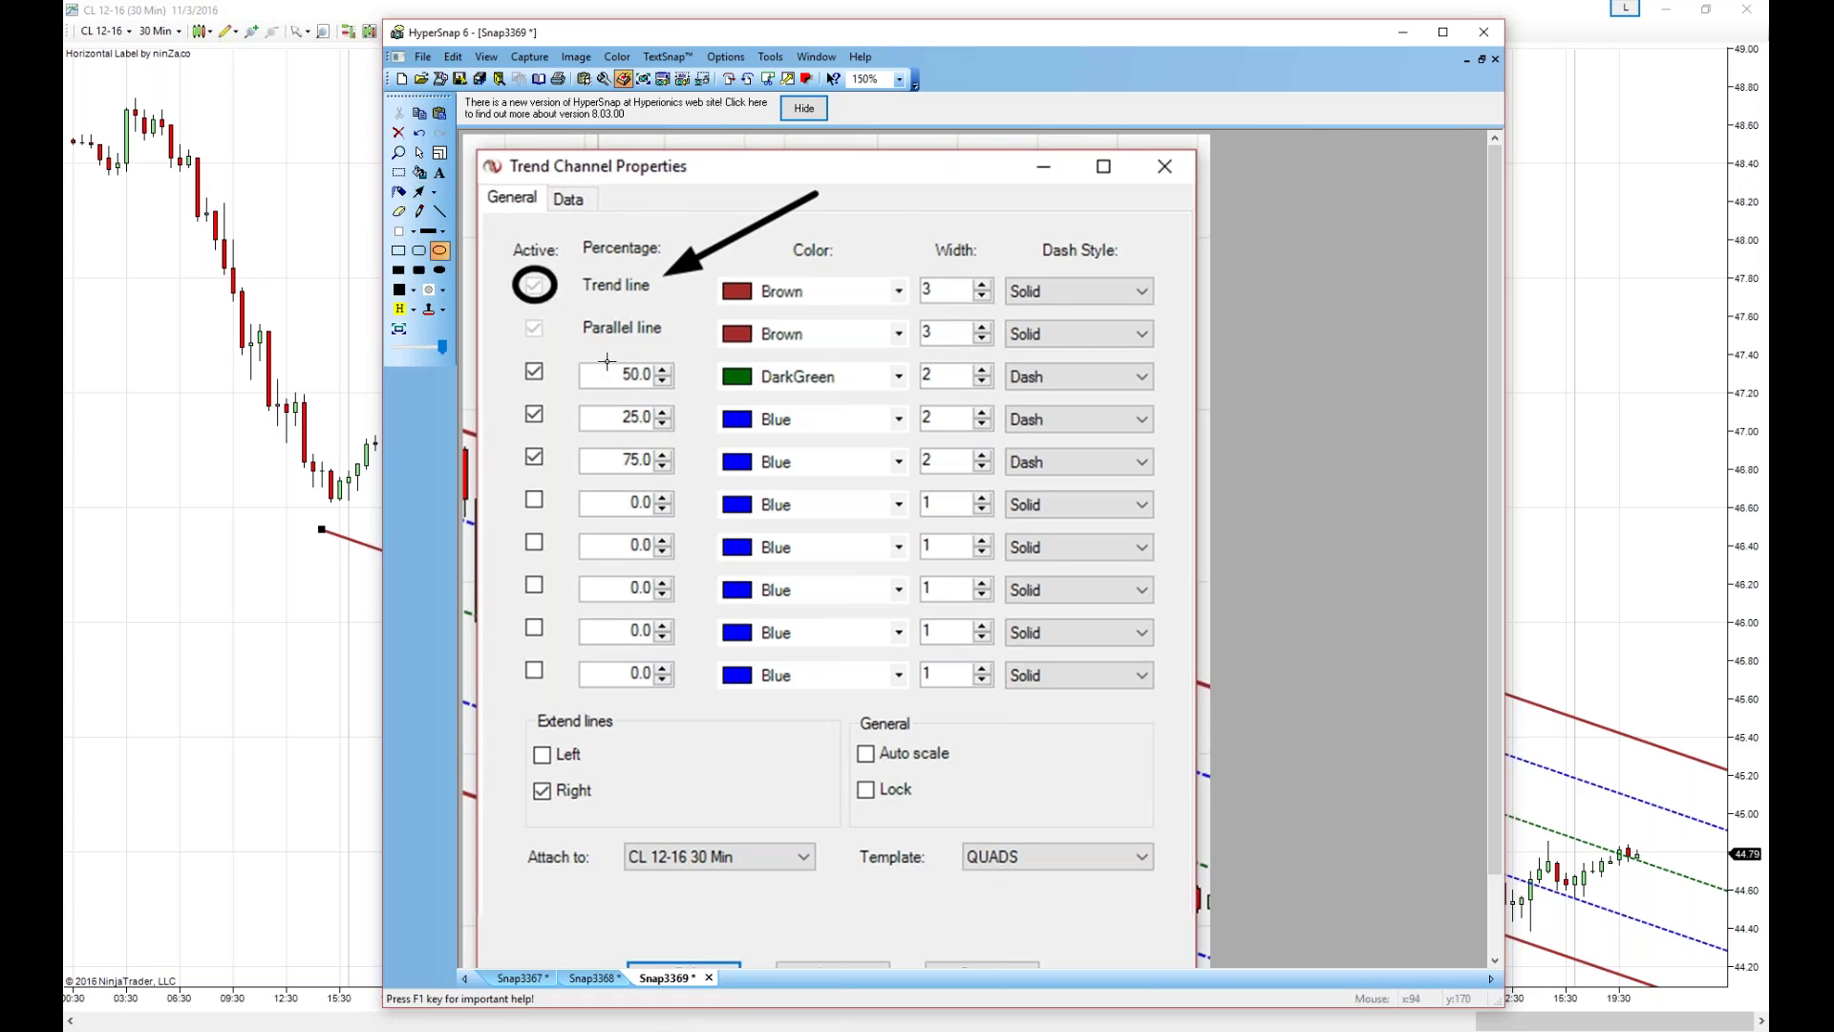
pyautogui.moveTo(755, 254); pyautogui.dragTo(693, 301)
pyautogui.click(419, 136)
# Step: Mark the Parallel line row with a black arrow and an ellipse around its Active checkbox
pyautogui.click(419, 191)
pyautogui.moveTo(801, 246); pyautogui.dragTo(666, 325)
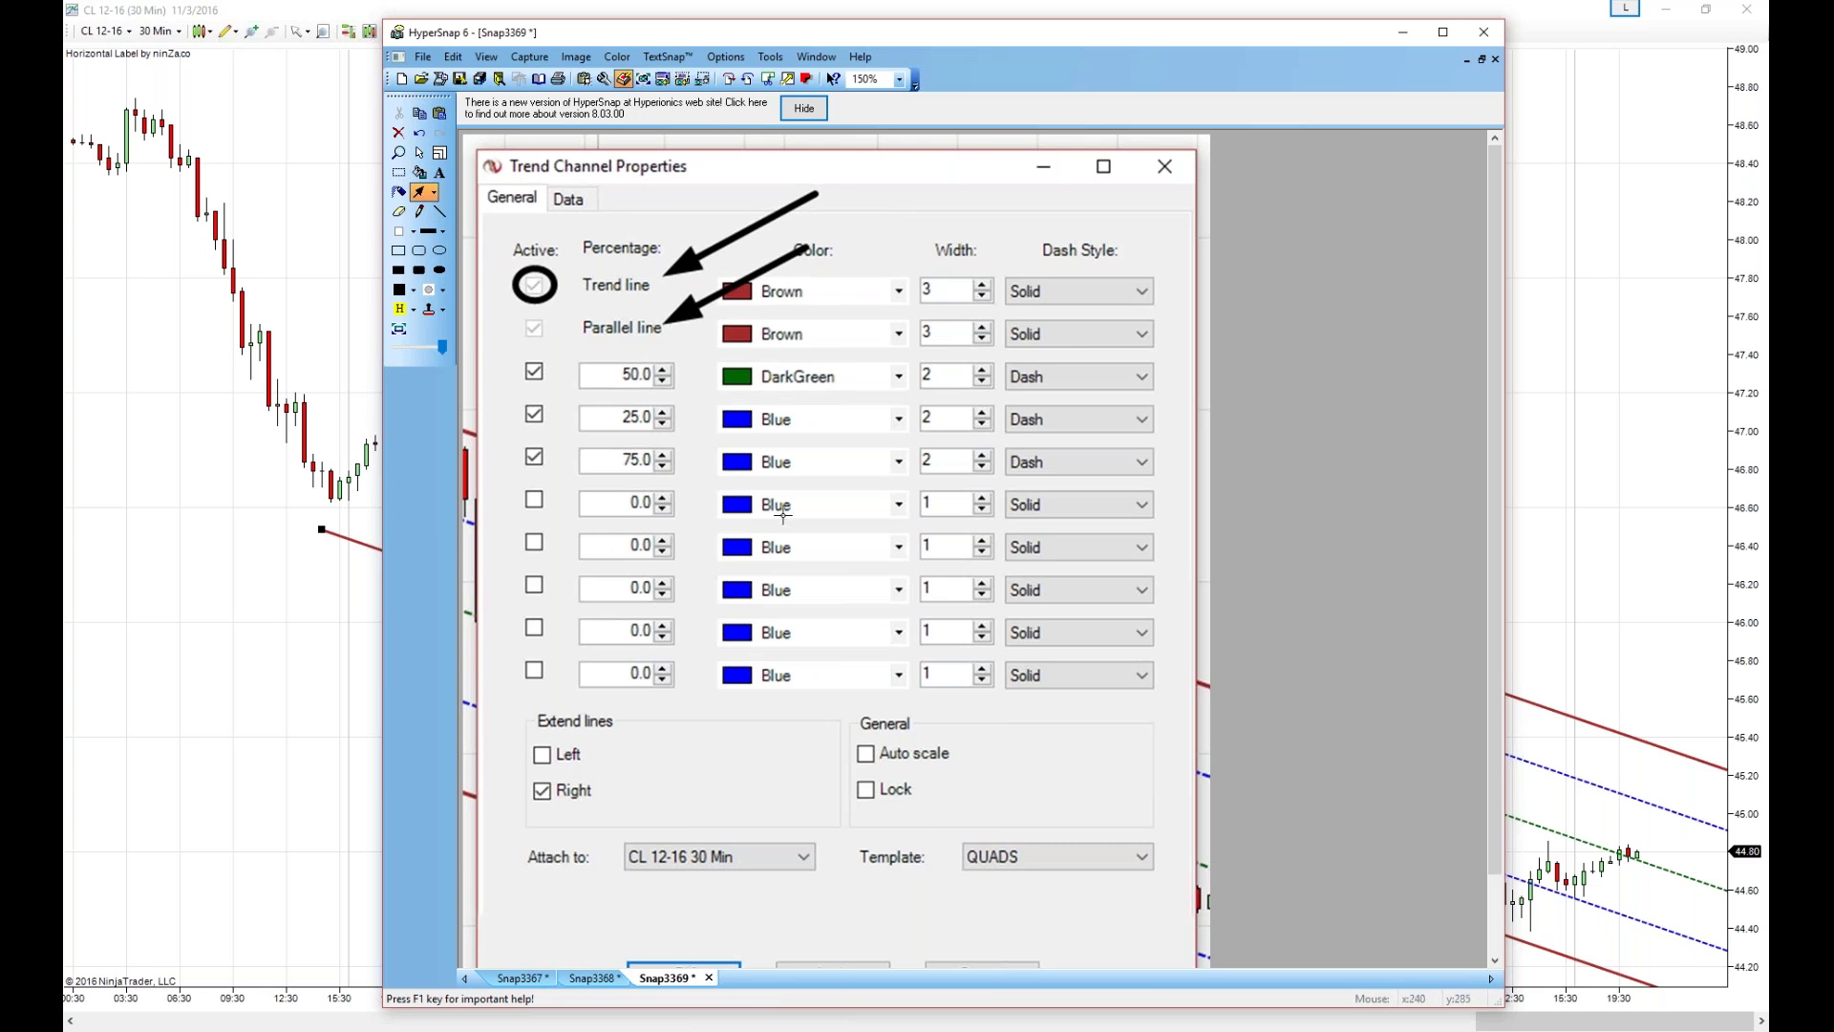
pyautogui.click(439, 250)
pyautogui.moveTo(510, 306); pyautogui.dragTo(555, 342)
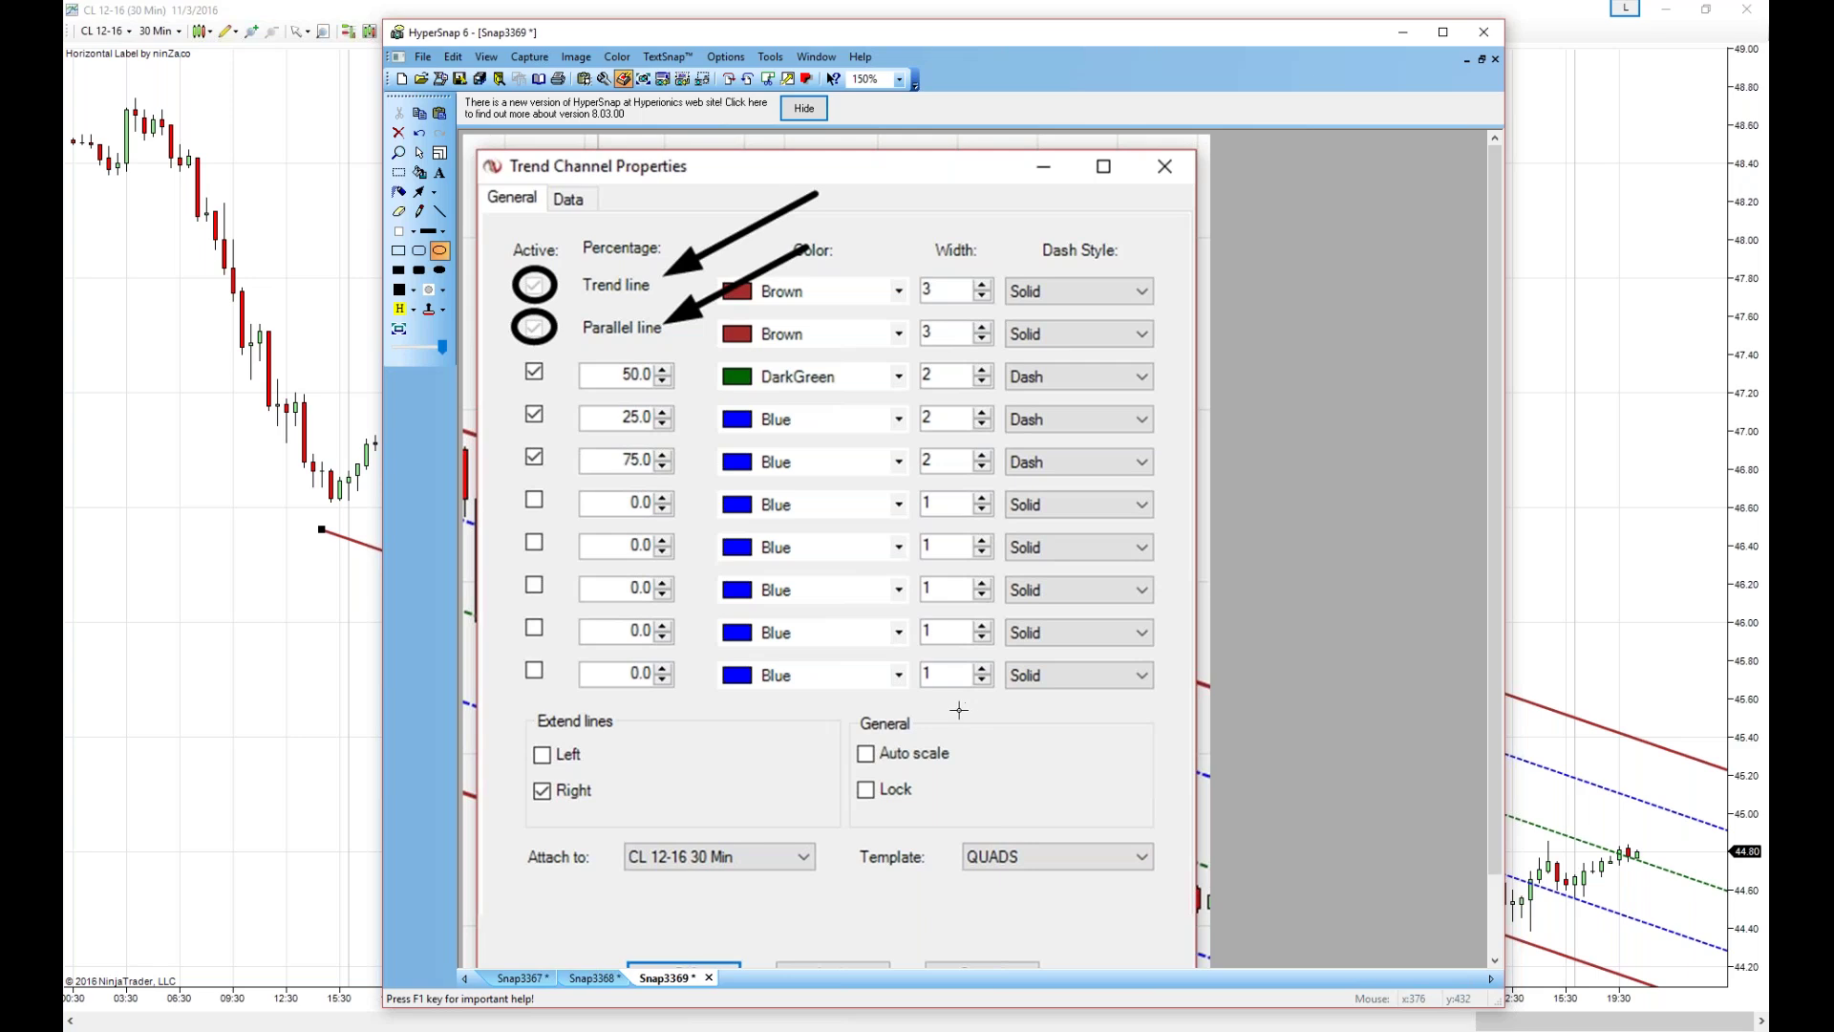
# Step: Undo all arrow and ellipse annotations on the Trend line and Parallel line rows
pyautogui.click(419, 139)
pyautogui.click(419, 138)
pyautogui.click(419, 138)
pyautogui.click(419, 139)
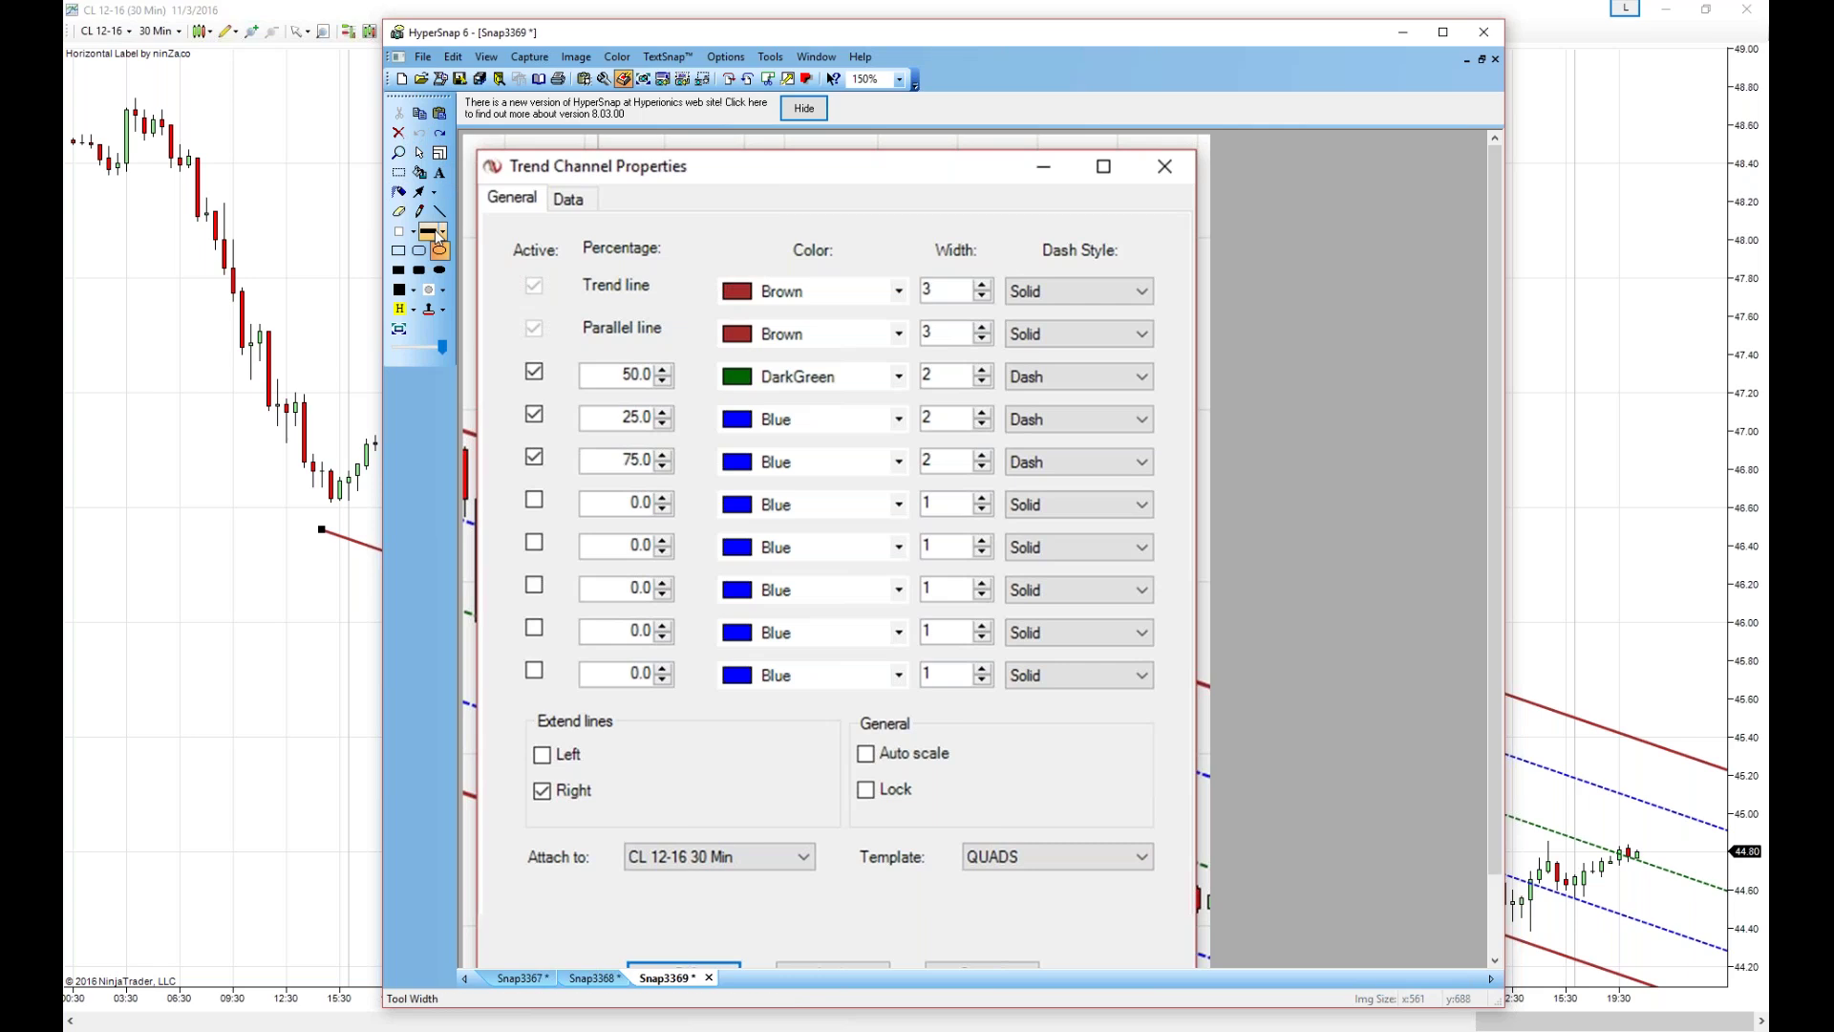
# Step: Circle the Brown color settings of the Trend line and Parallel line rows, and undo both ellipses
pyautogui.moveTo(689, 265); pyautogui.dragTo(922, 316)
pyautogui.moveTo(679, 308); pyautogui.dragTo(921, 359)
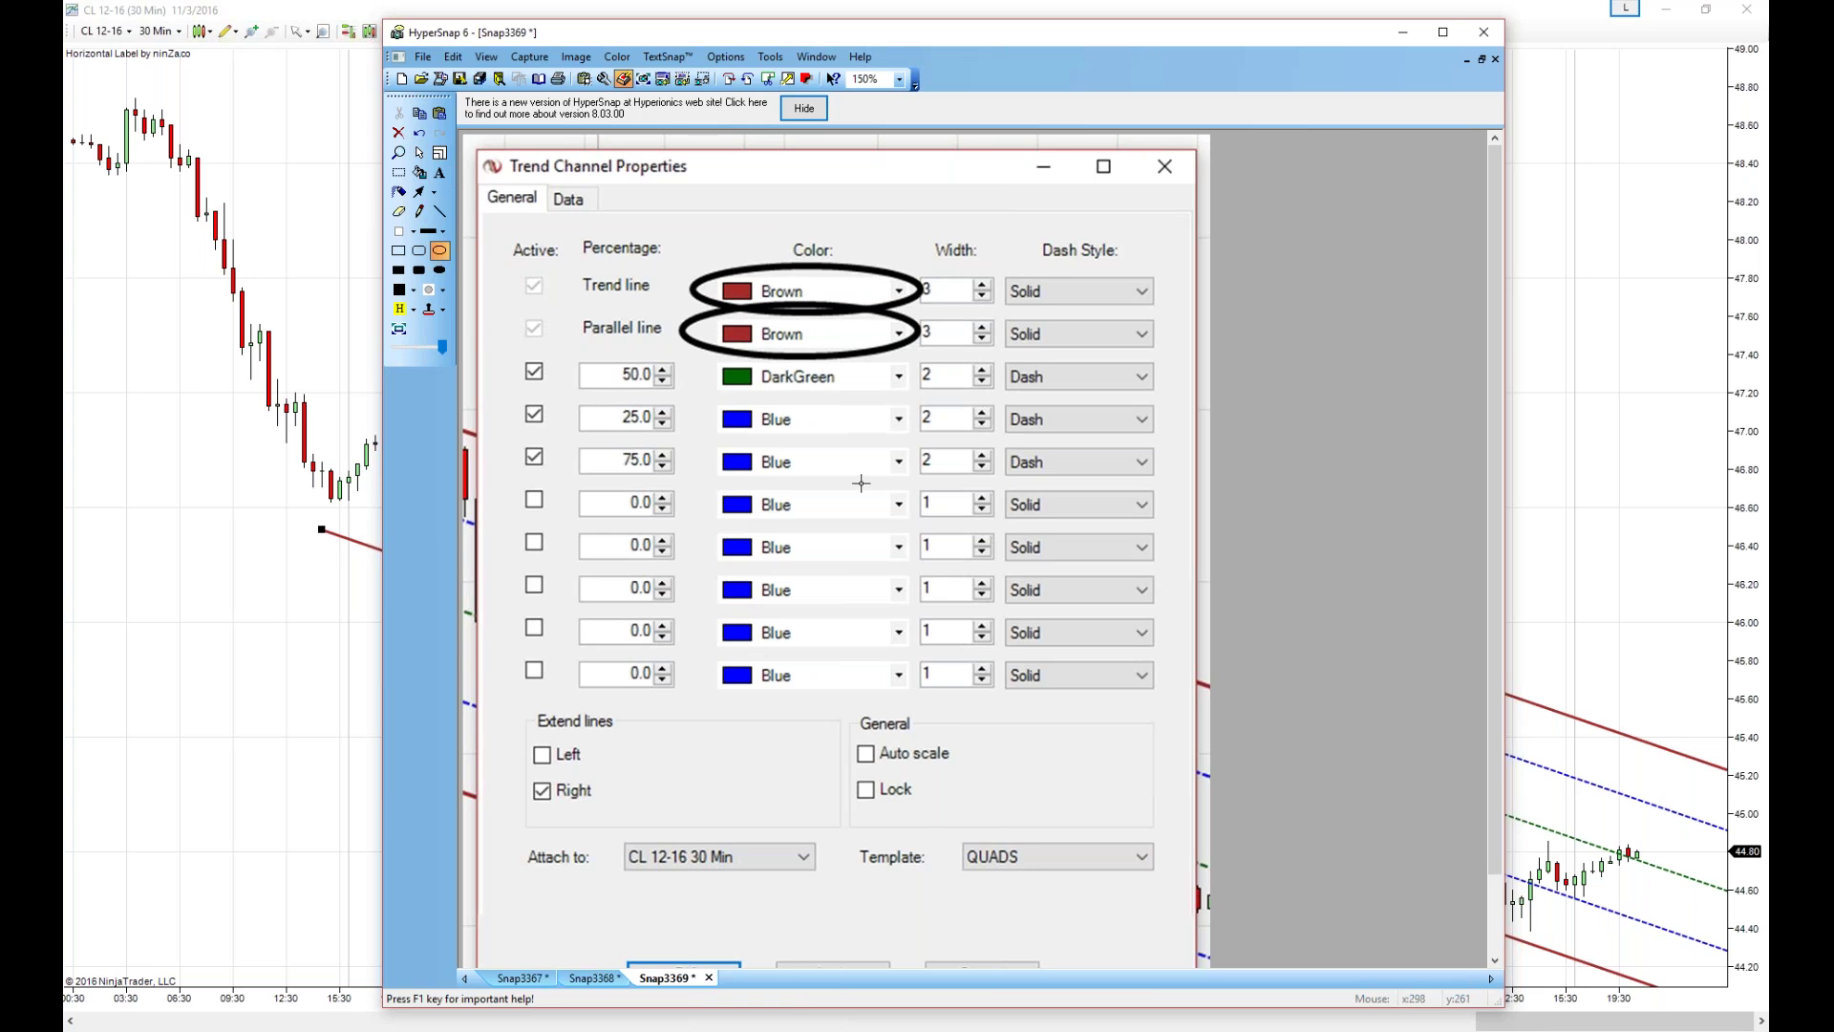
pyautogui.click(419, 135)
pyautogui.click(419, 136)
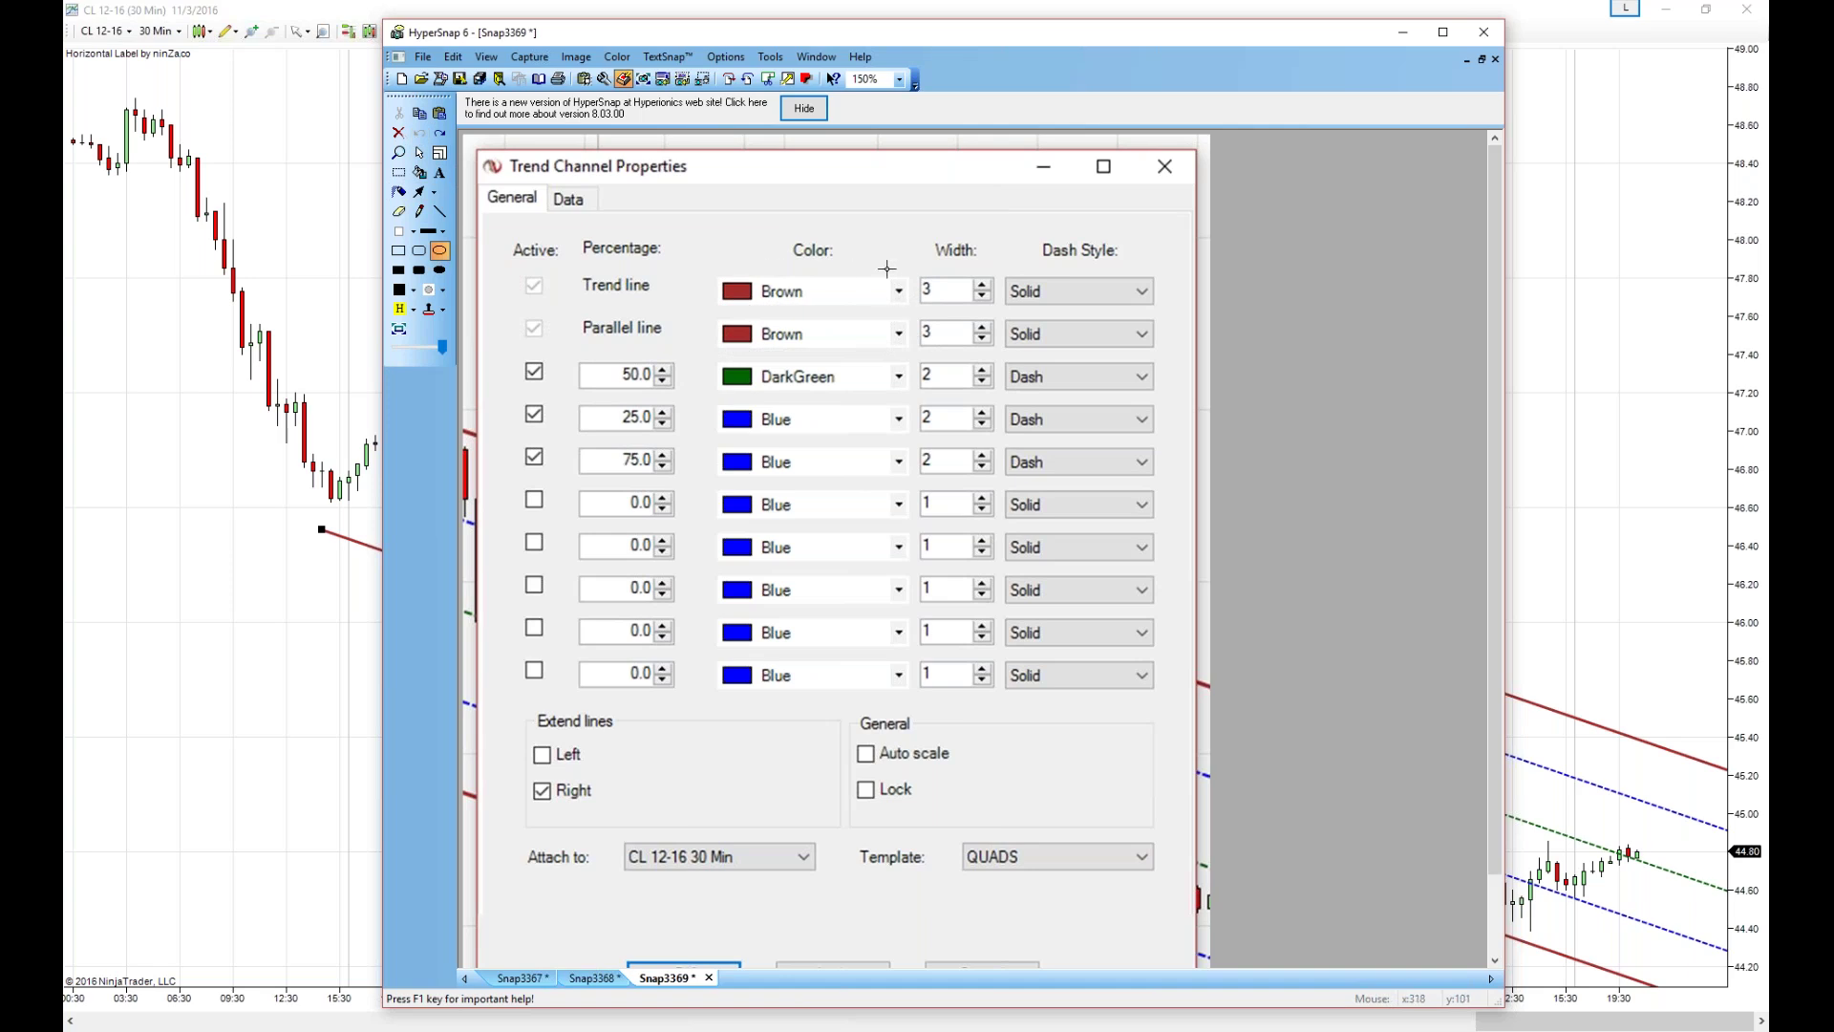
# Step: Circle the width settings of the Trend line and Parallel line rows, and undo both ellipses
pyautogui.moveTo(884, 267); pyautogui.dragTo(1010, 314)
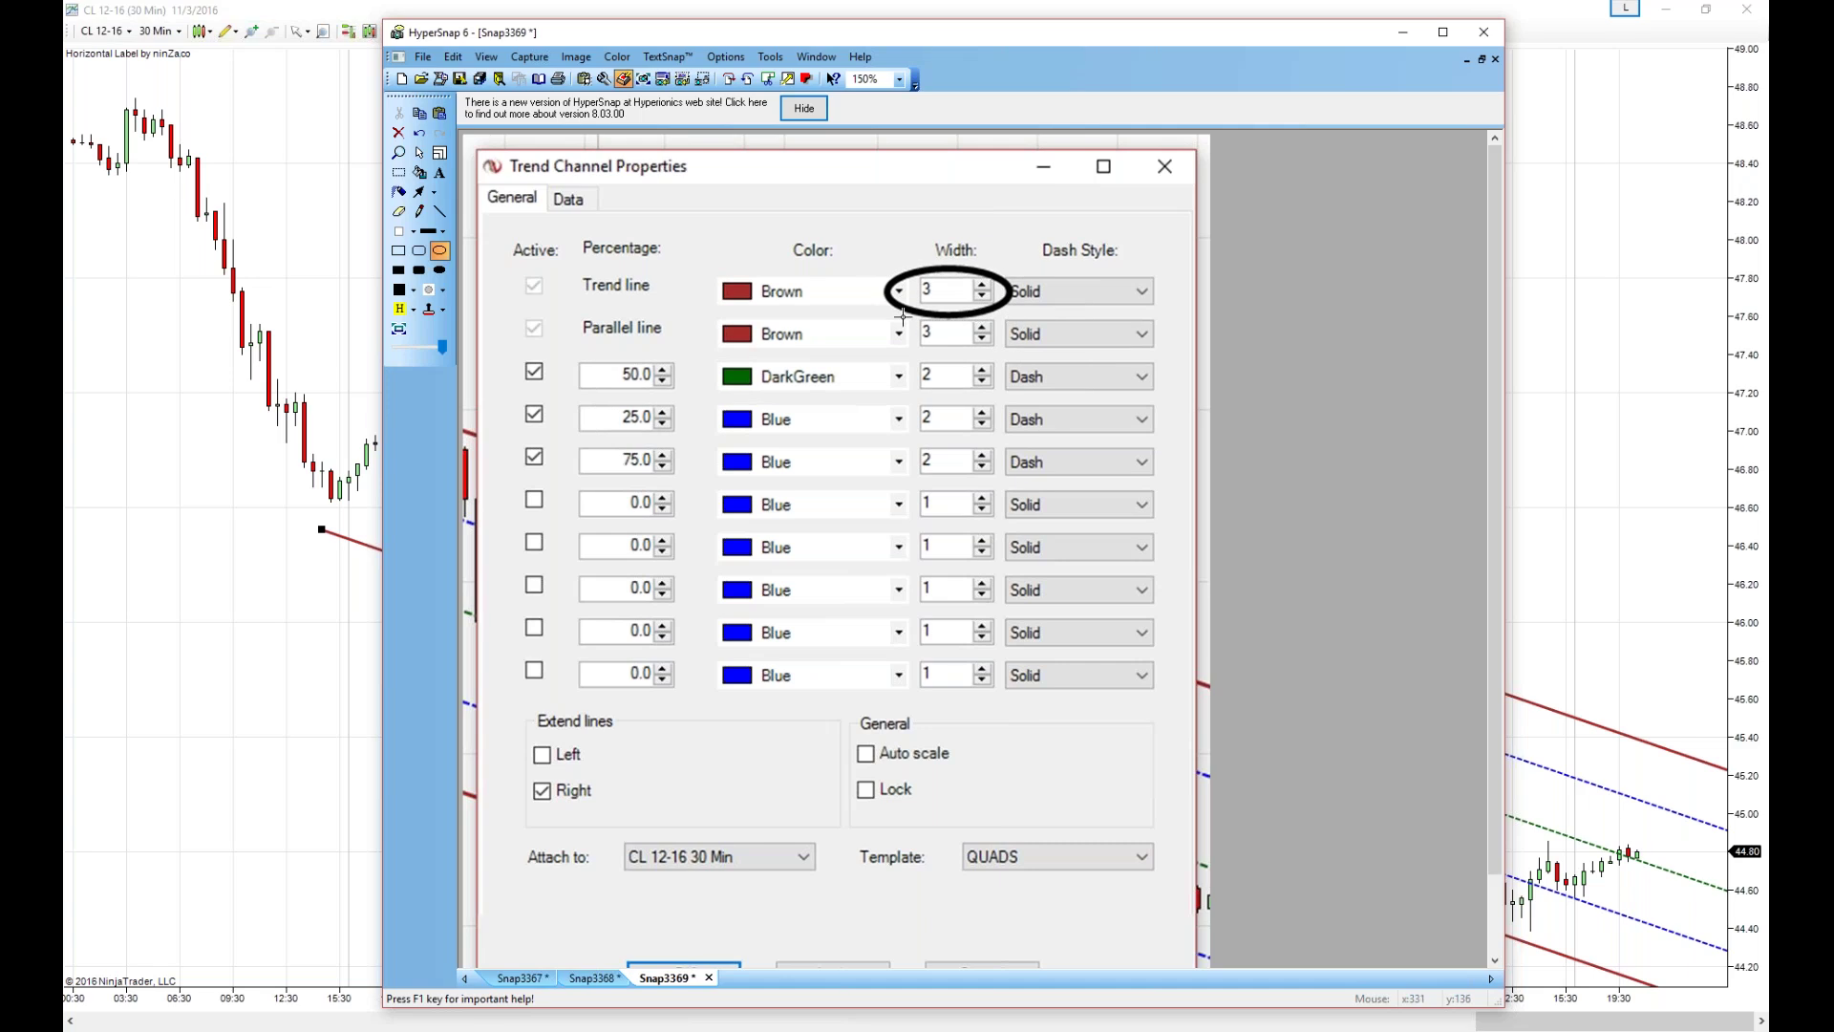
pyautogui.moveTo(888, 309); pyautogui.dragTo(1002, 350)
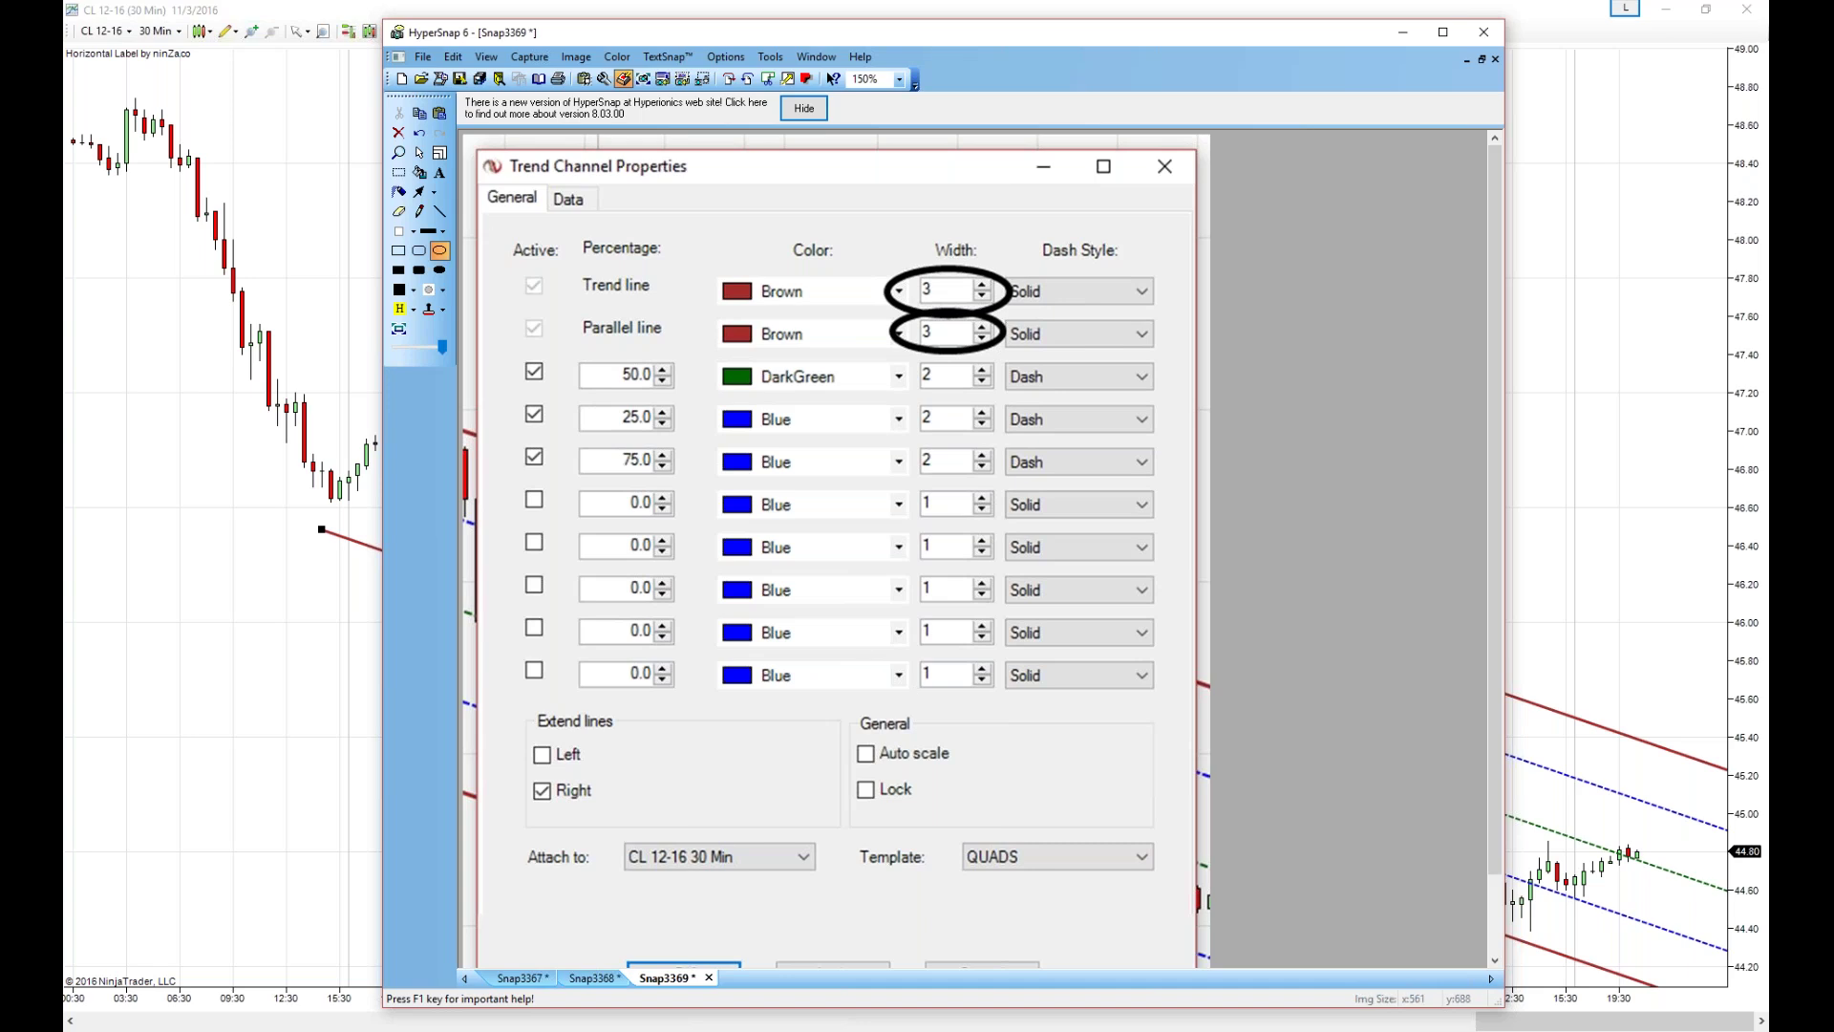
pyautogui.click(418, 133)
pyautogui.click(418, 133)
# Step: Circle the Solid dash styles of the Trend line and Parallel line rows, and undo both ellipses
pyautogui.moveTo(984, 260)
pyautogui.mouseDown()
pyautogui.moveTo(1039, 294)
pyautogui.moveTo(1161, 315)
pyautogui.mouseUp()
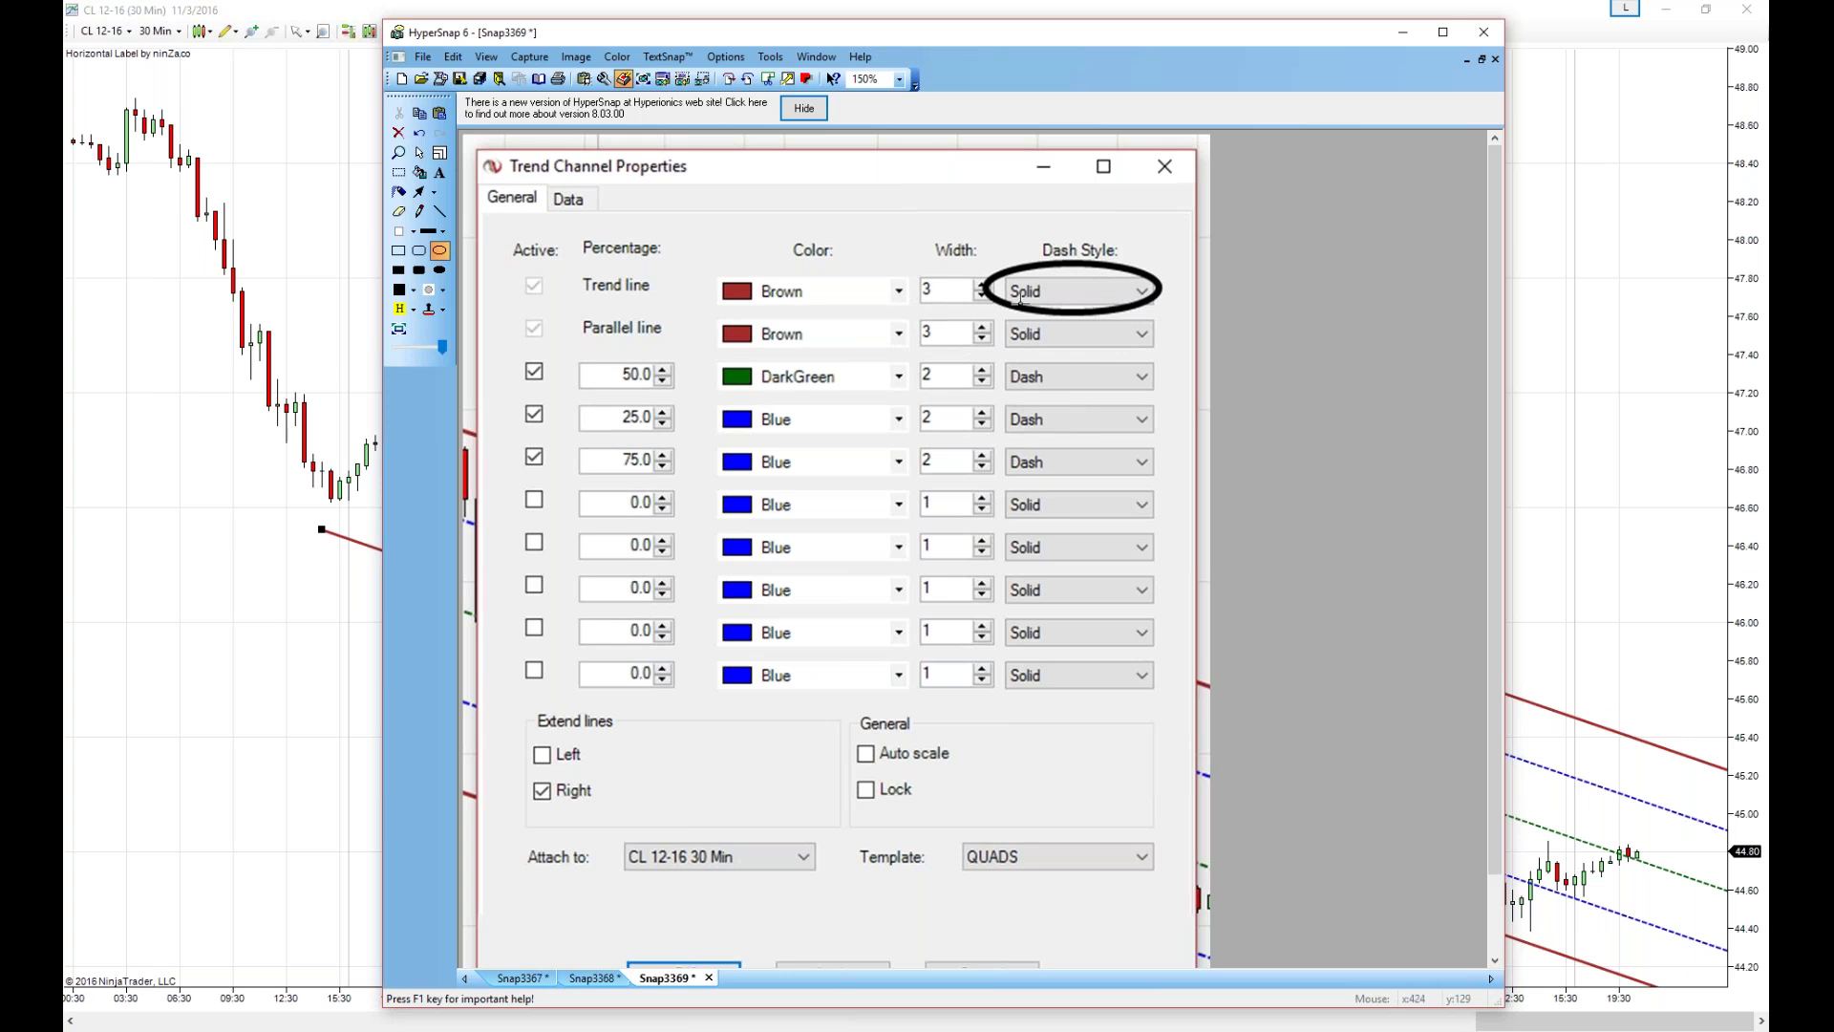
pyautogui.moveTo(984, 299); pyautogui.dragTo(1173, 356)
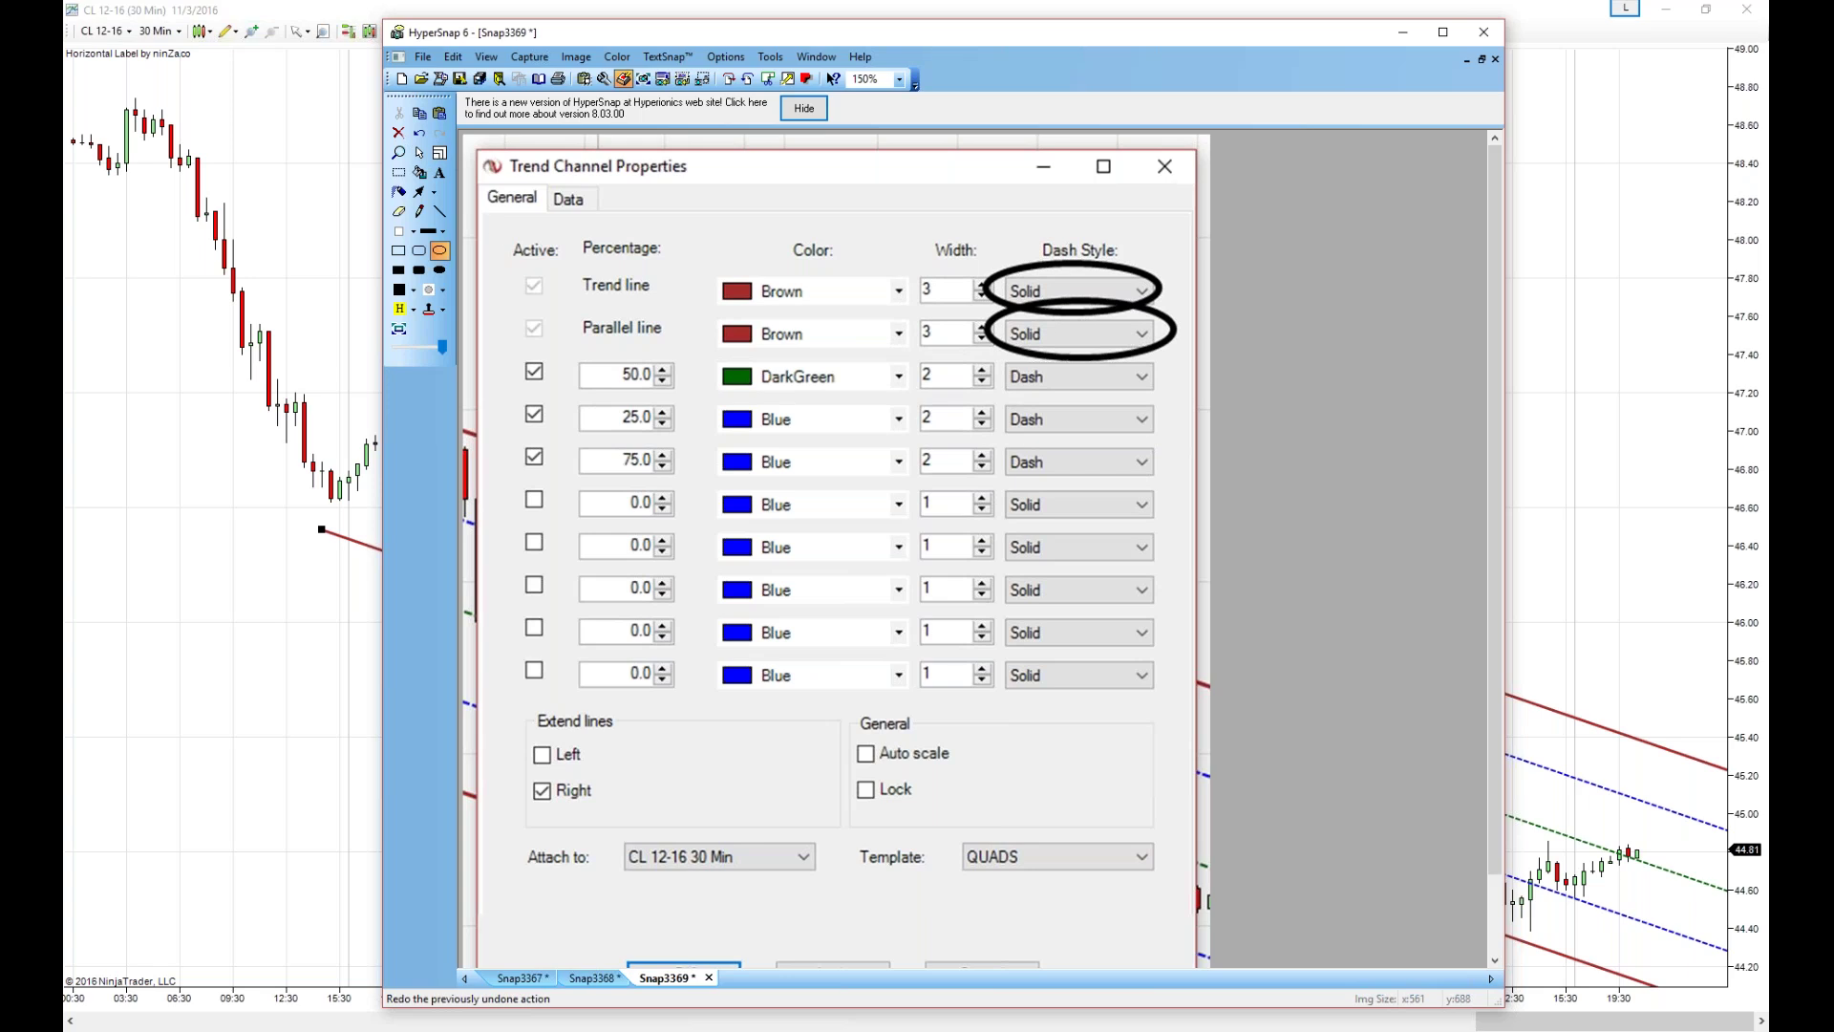
pyautogui.click(420, 135)
pyautogui.click(420, 135)
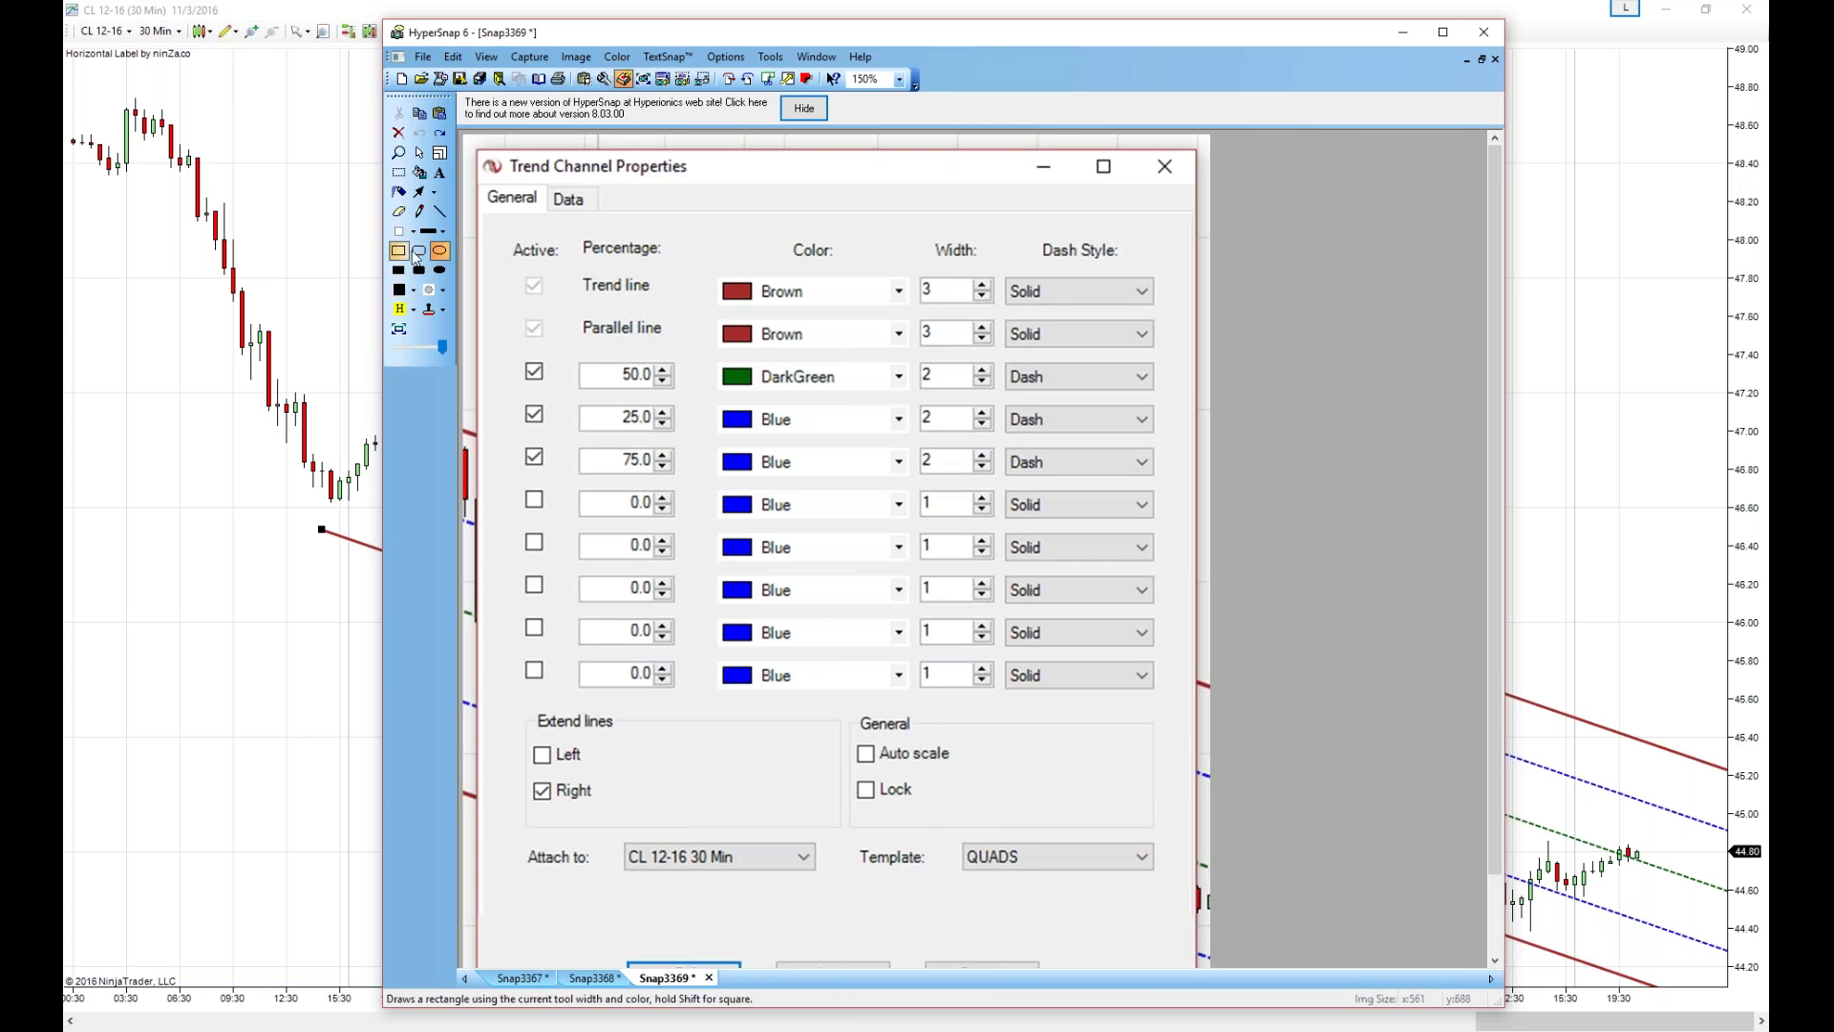
# Step: Circle in turn the Active checkboxes, percentages and colors of the 50, 25 and 75 percent rows, undoing each ellipse
pyautogui.moveTo(494, 332); pyautogui.dragTo(578, 500)
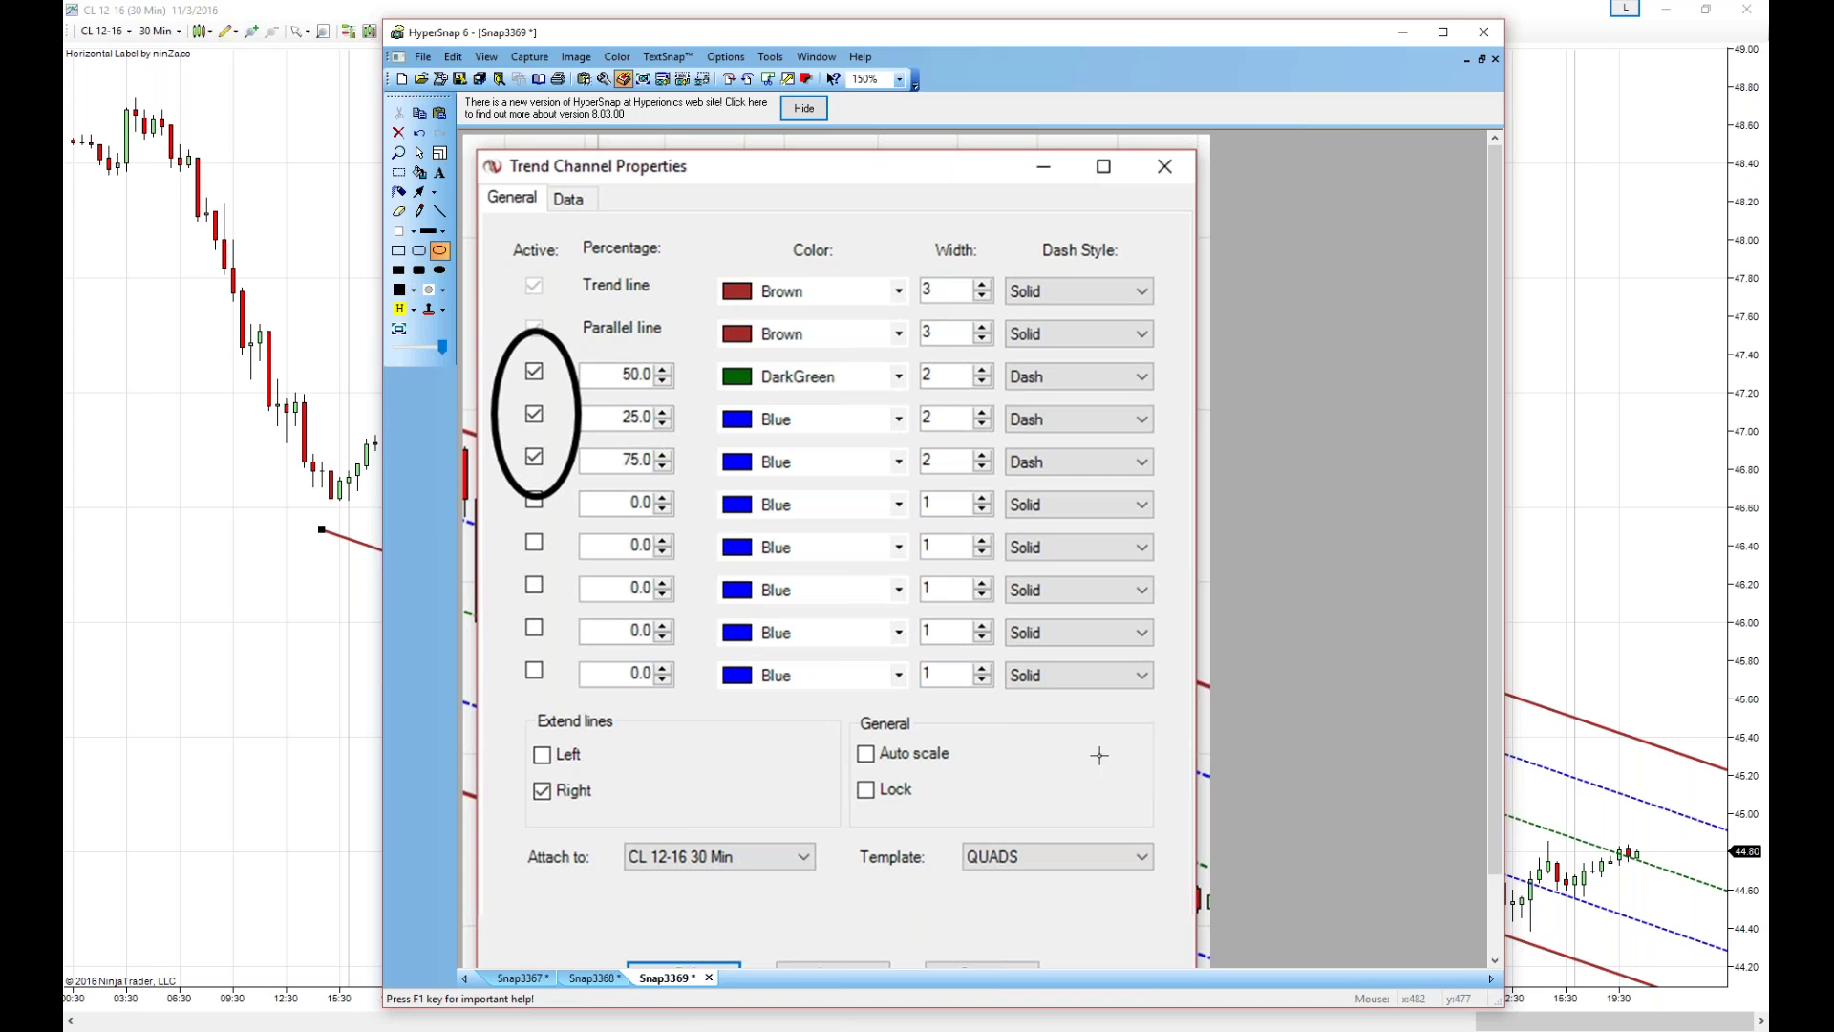
pyautogui.click(425, 139)
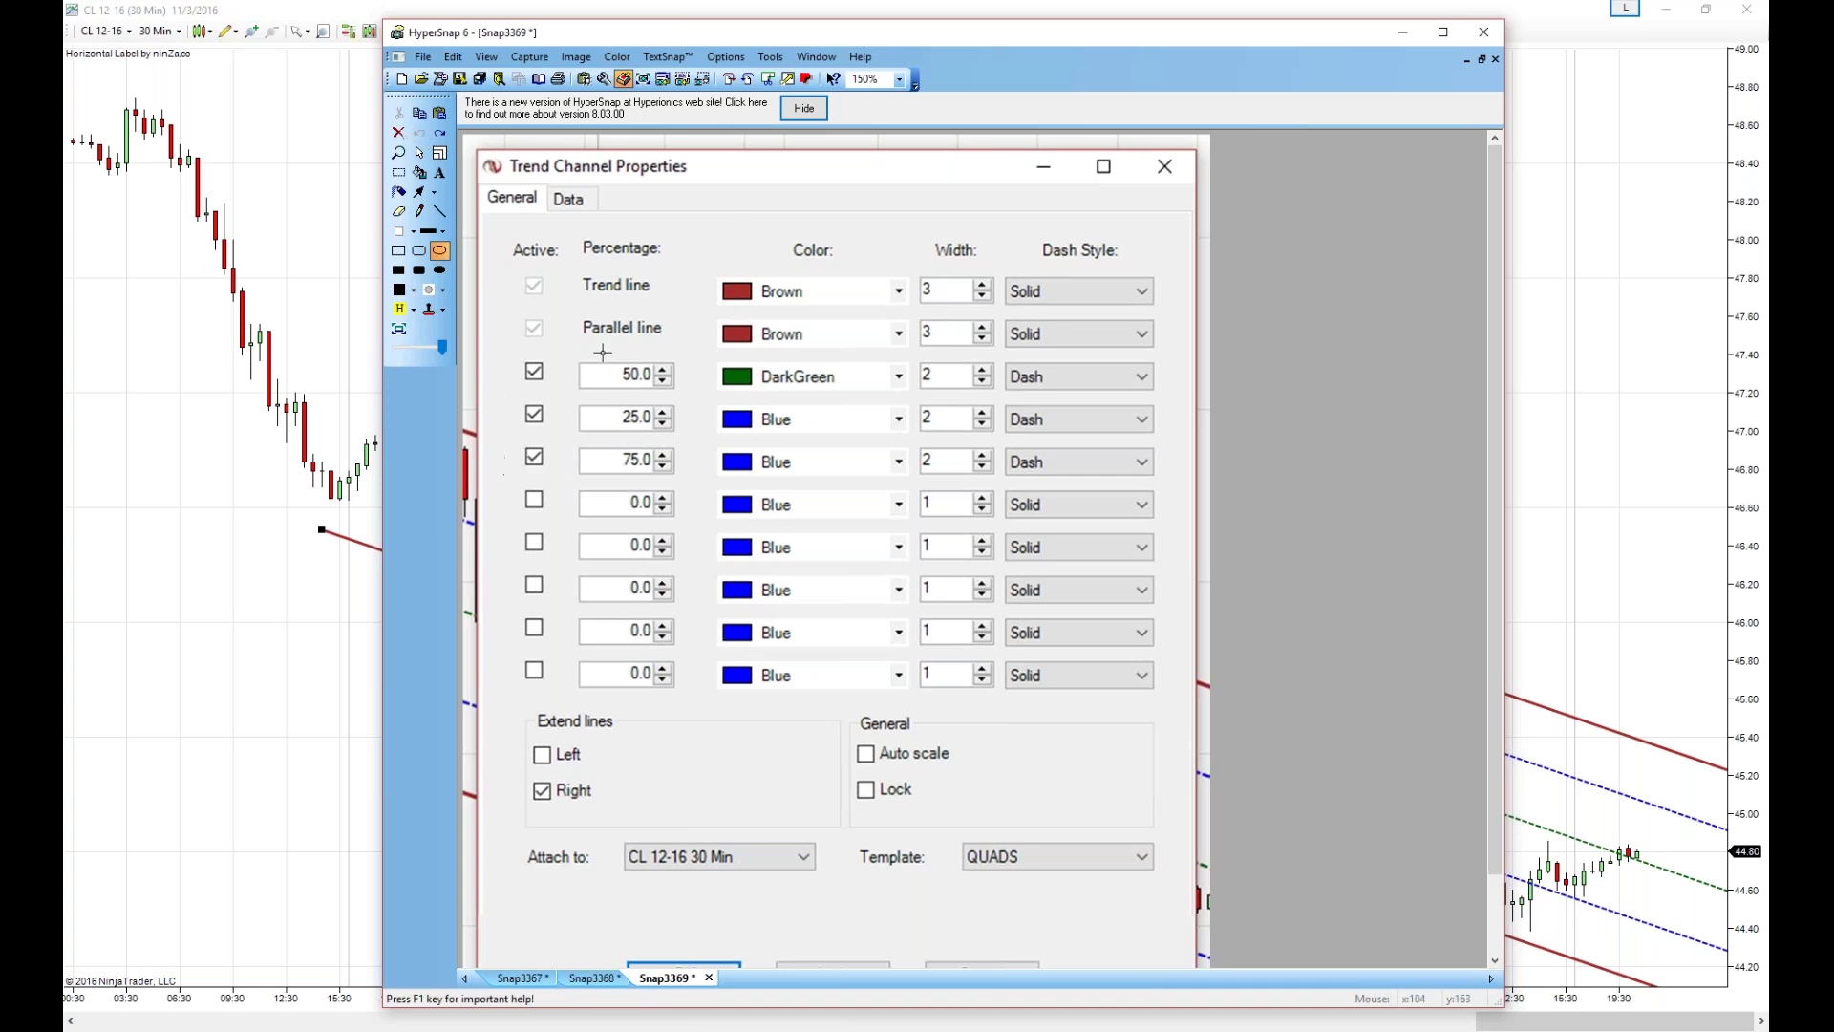
pyautogui.moveTo(579, 342); pyautogui.dragTo(696, 513)
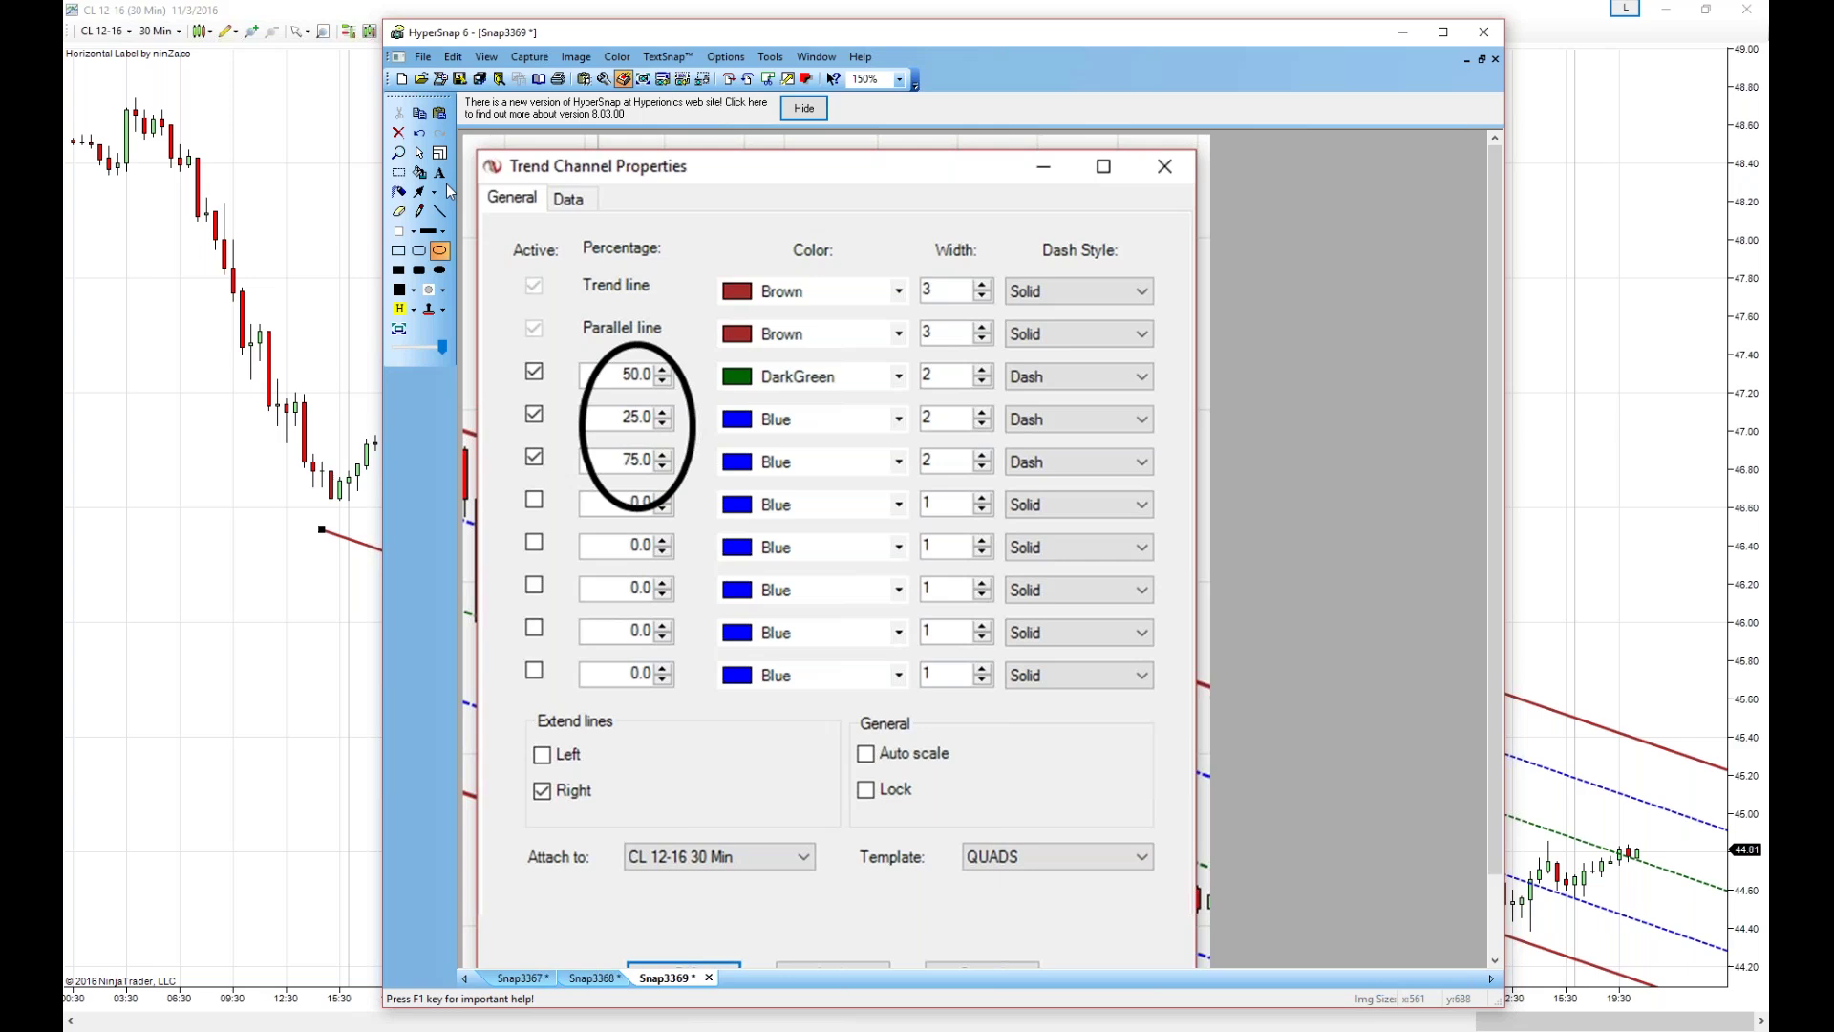
pyautogui.click(418, 140)
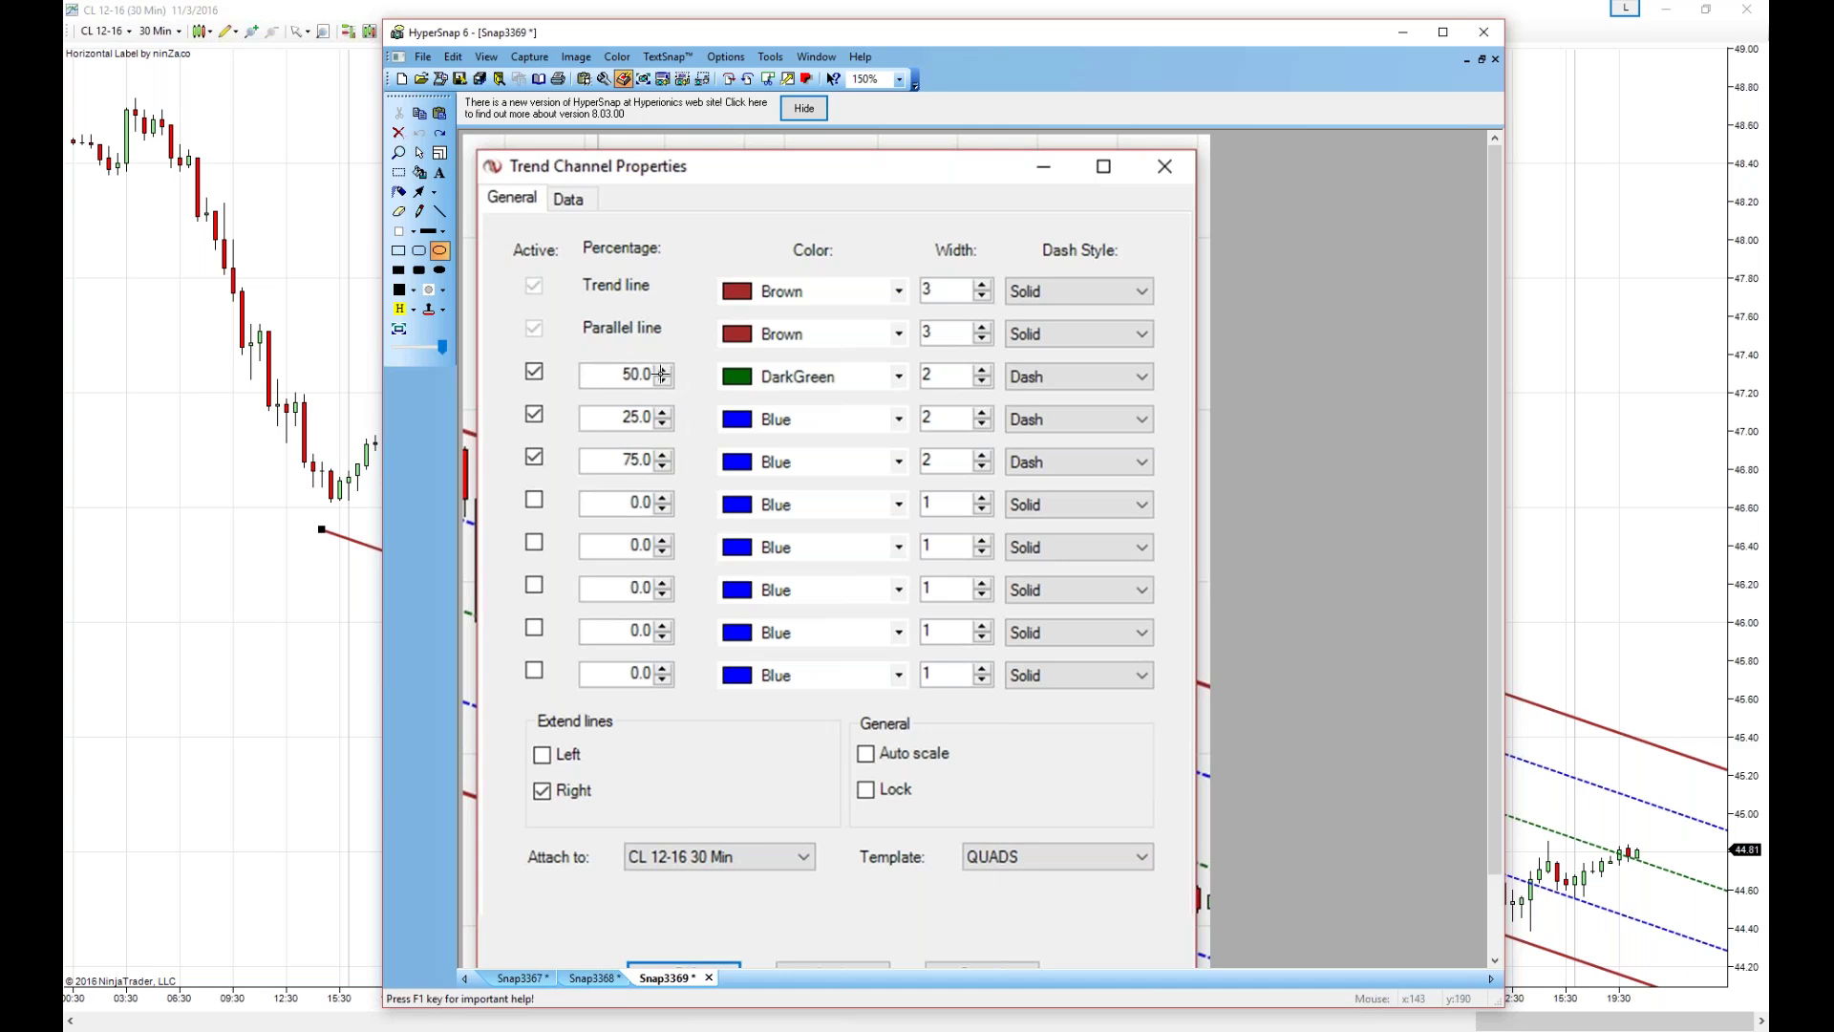
pyautogui.moveTo(695, 353); pyautogui.dragTo(876, 498)
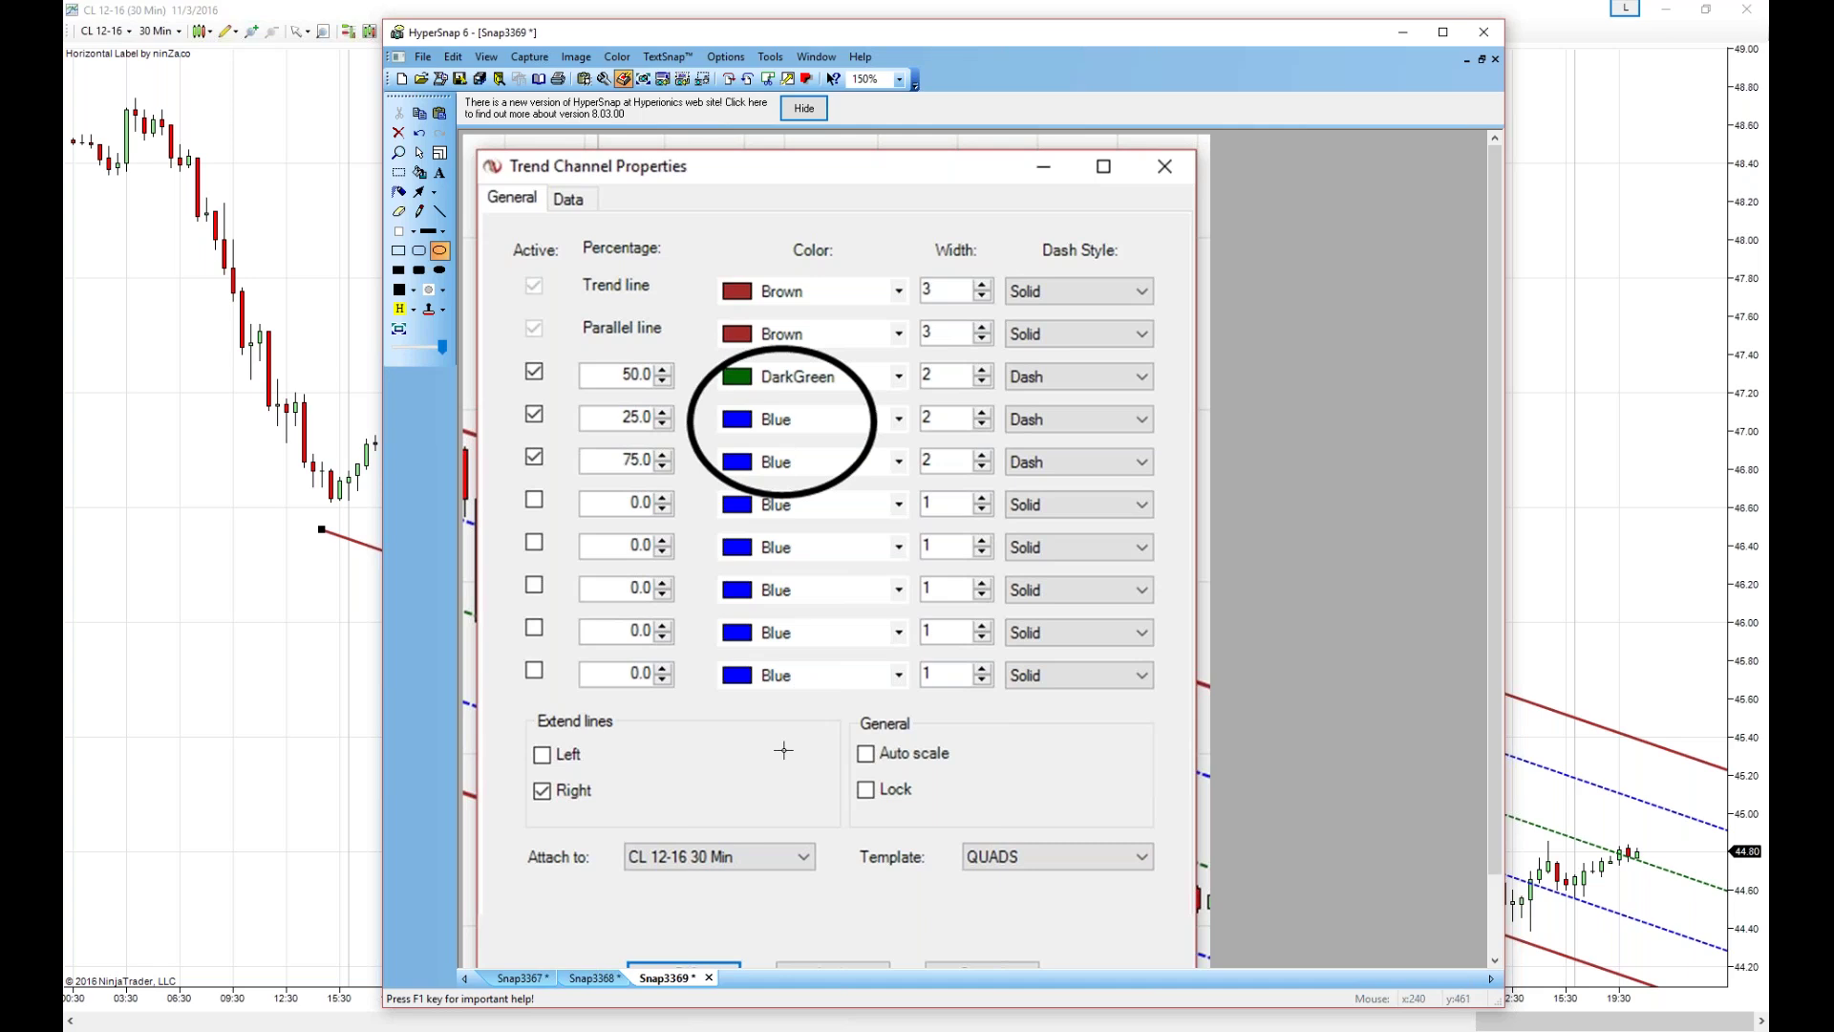
pyautogui.click(421, 135)
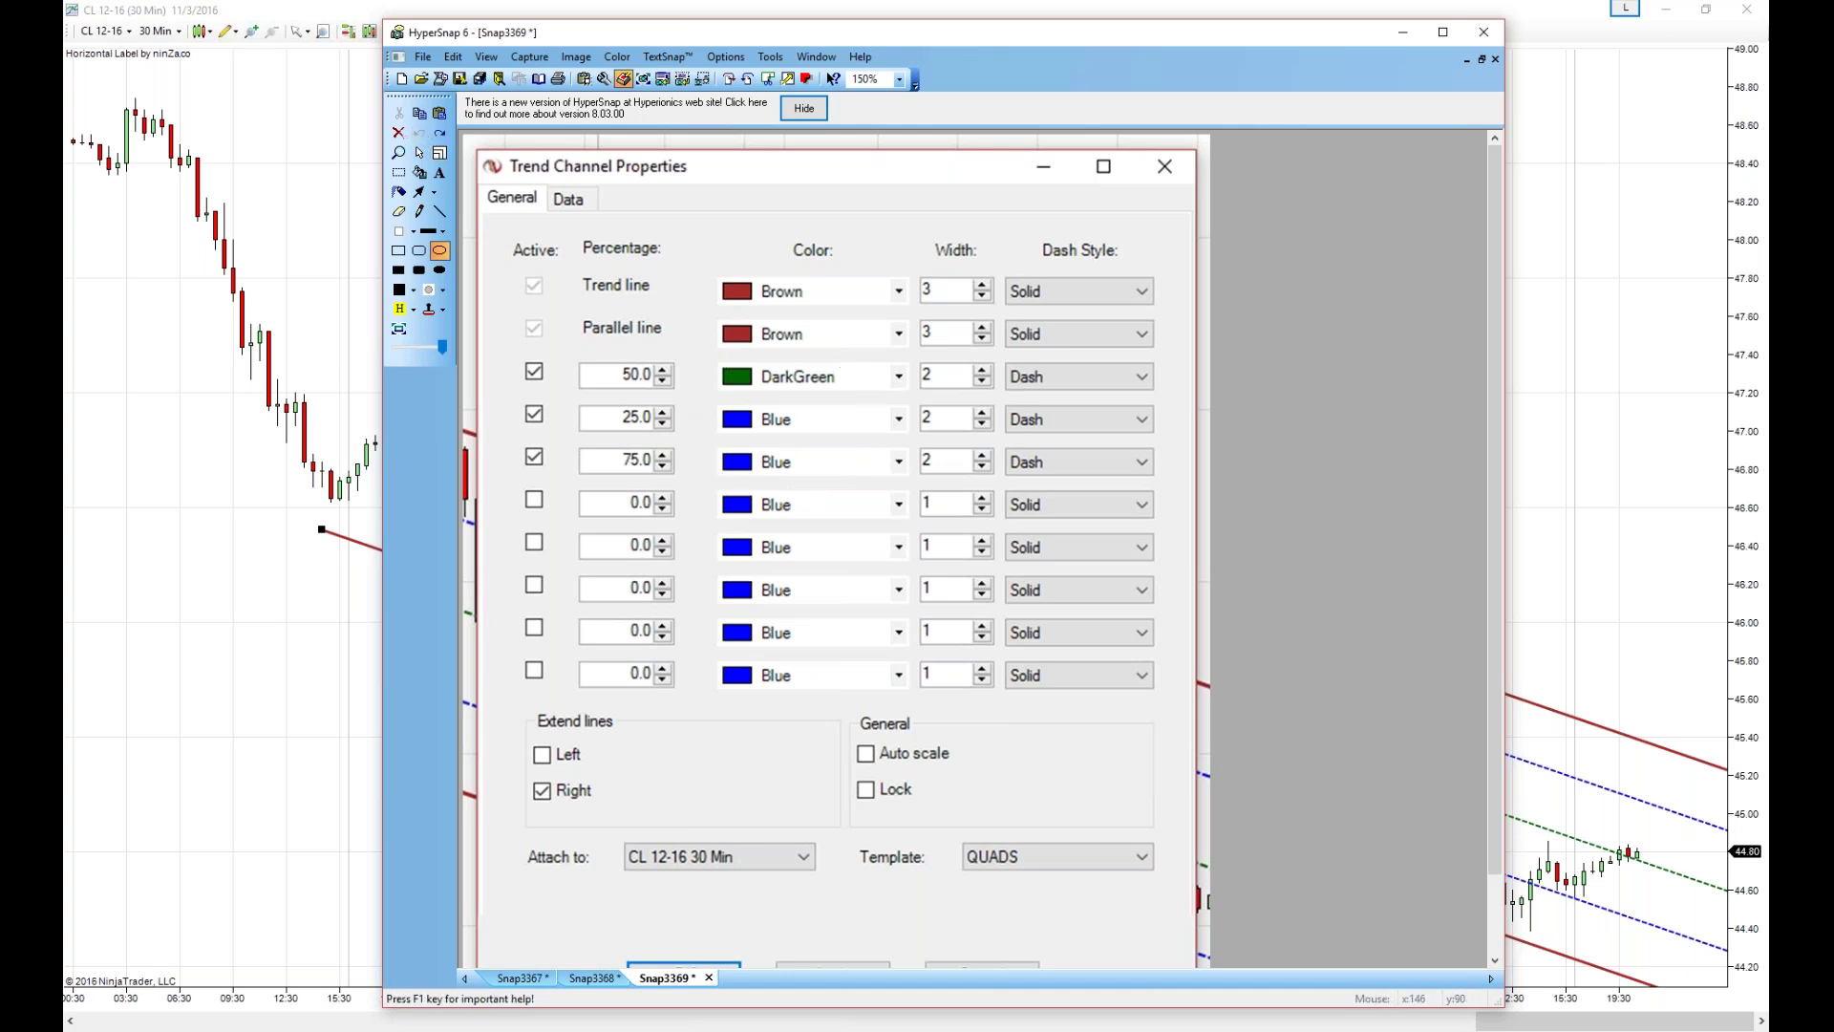
# Step: Circle the width settings and the Dash styles of the 50, 25 and 75 percent rows, undoing each ellipse
pyautogui.moveTo(877, 344)
pyautogui.mouseDown()
pyautogui.moveTo(955, 393)
pyautogui.moveTo(1031, 497)
pyautogui.mouseUp()
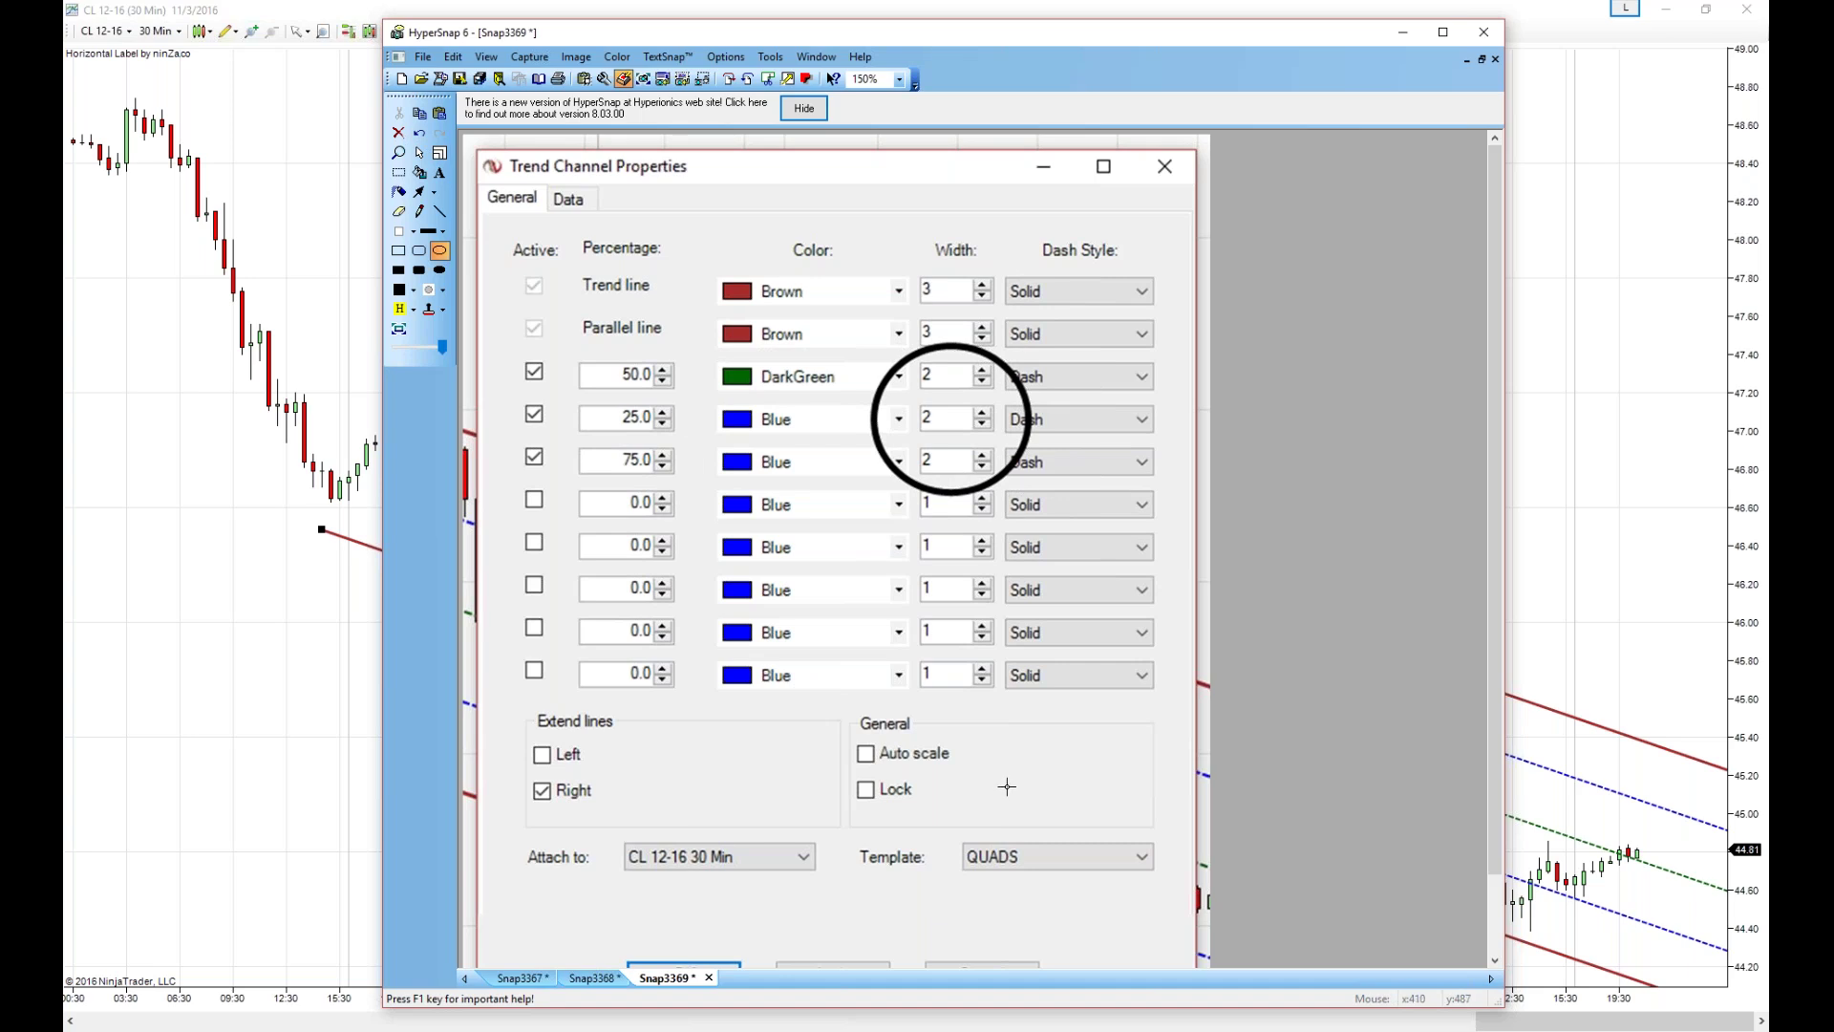
pyautogui.click(418, 133)
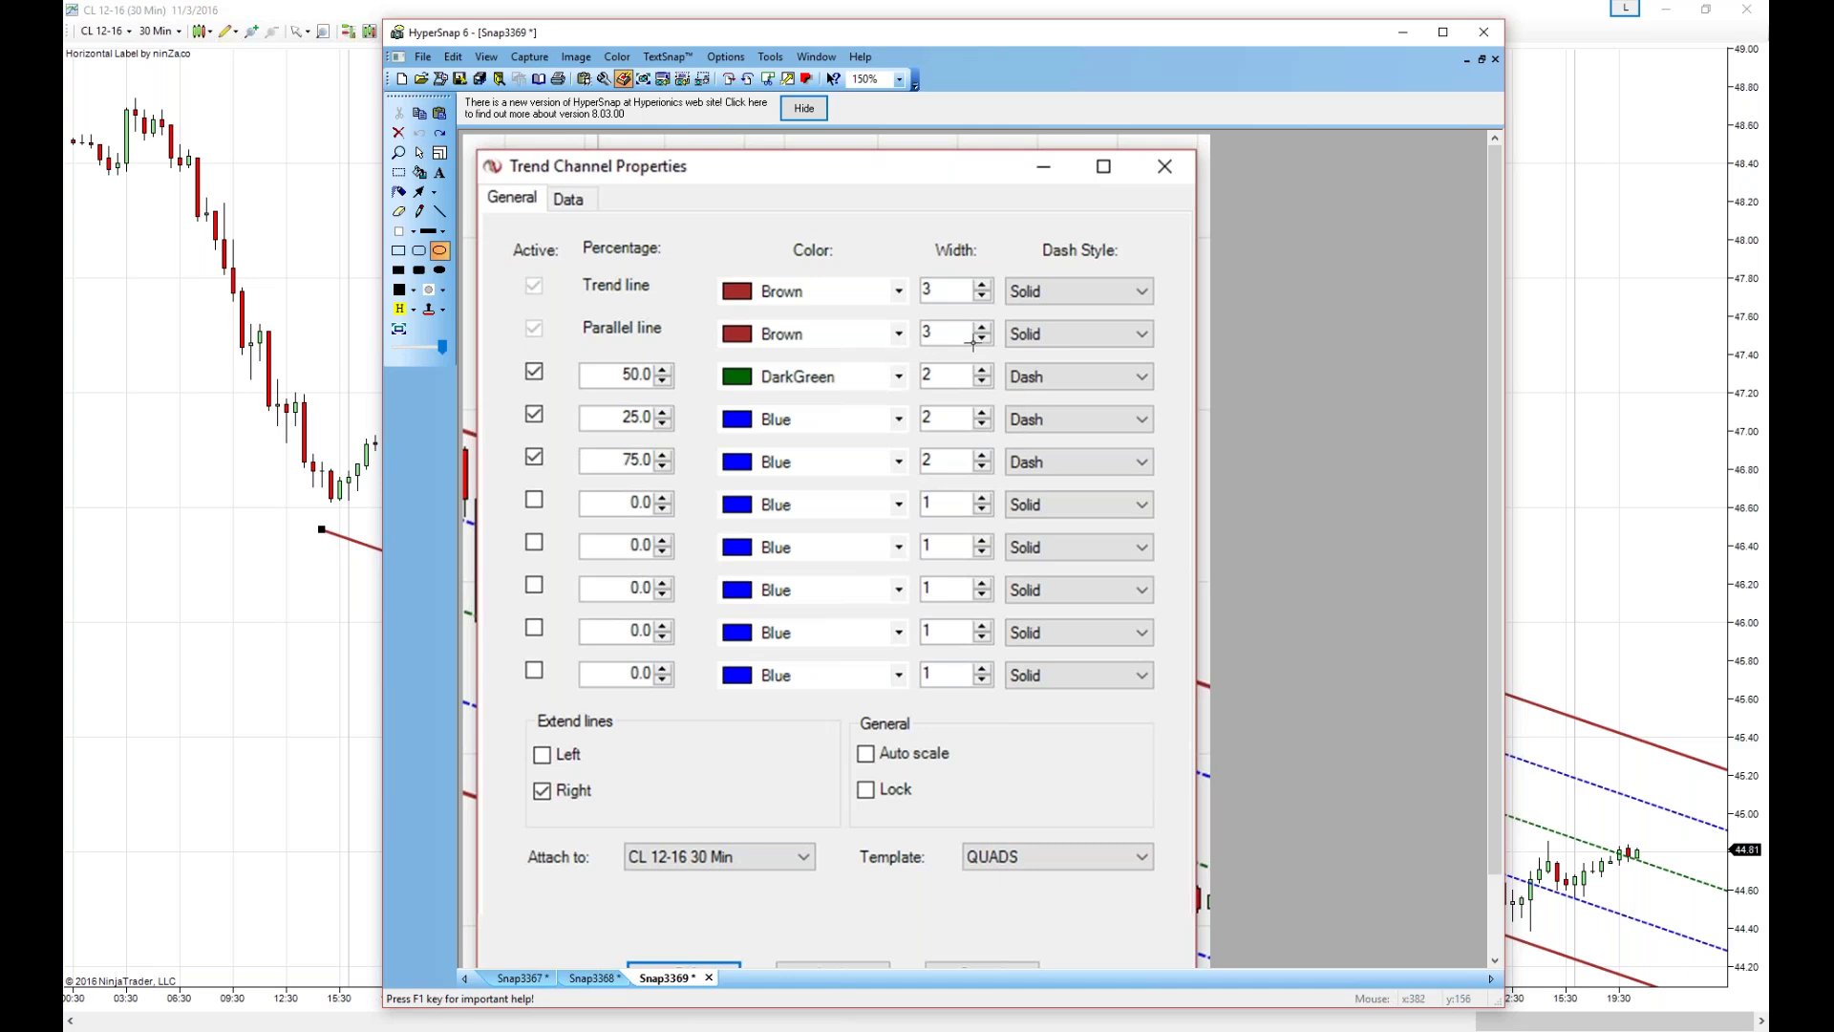
pyautogui.moveTo(1085, 342)
pyautogui.mouseDown()
pyautogui.moveTo(1138, 476)
pyautogui.moveTo(1141, 368)
pyautogui.mouseUp()
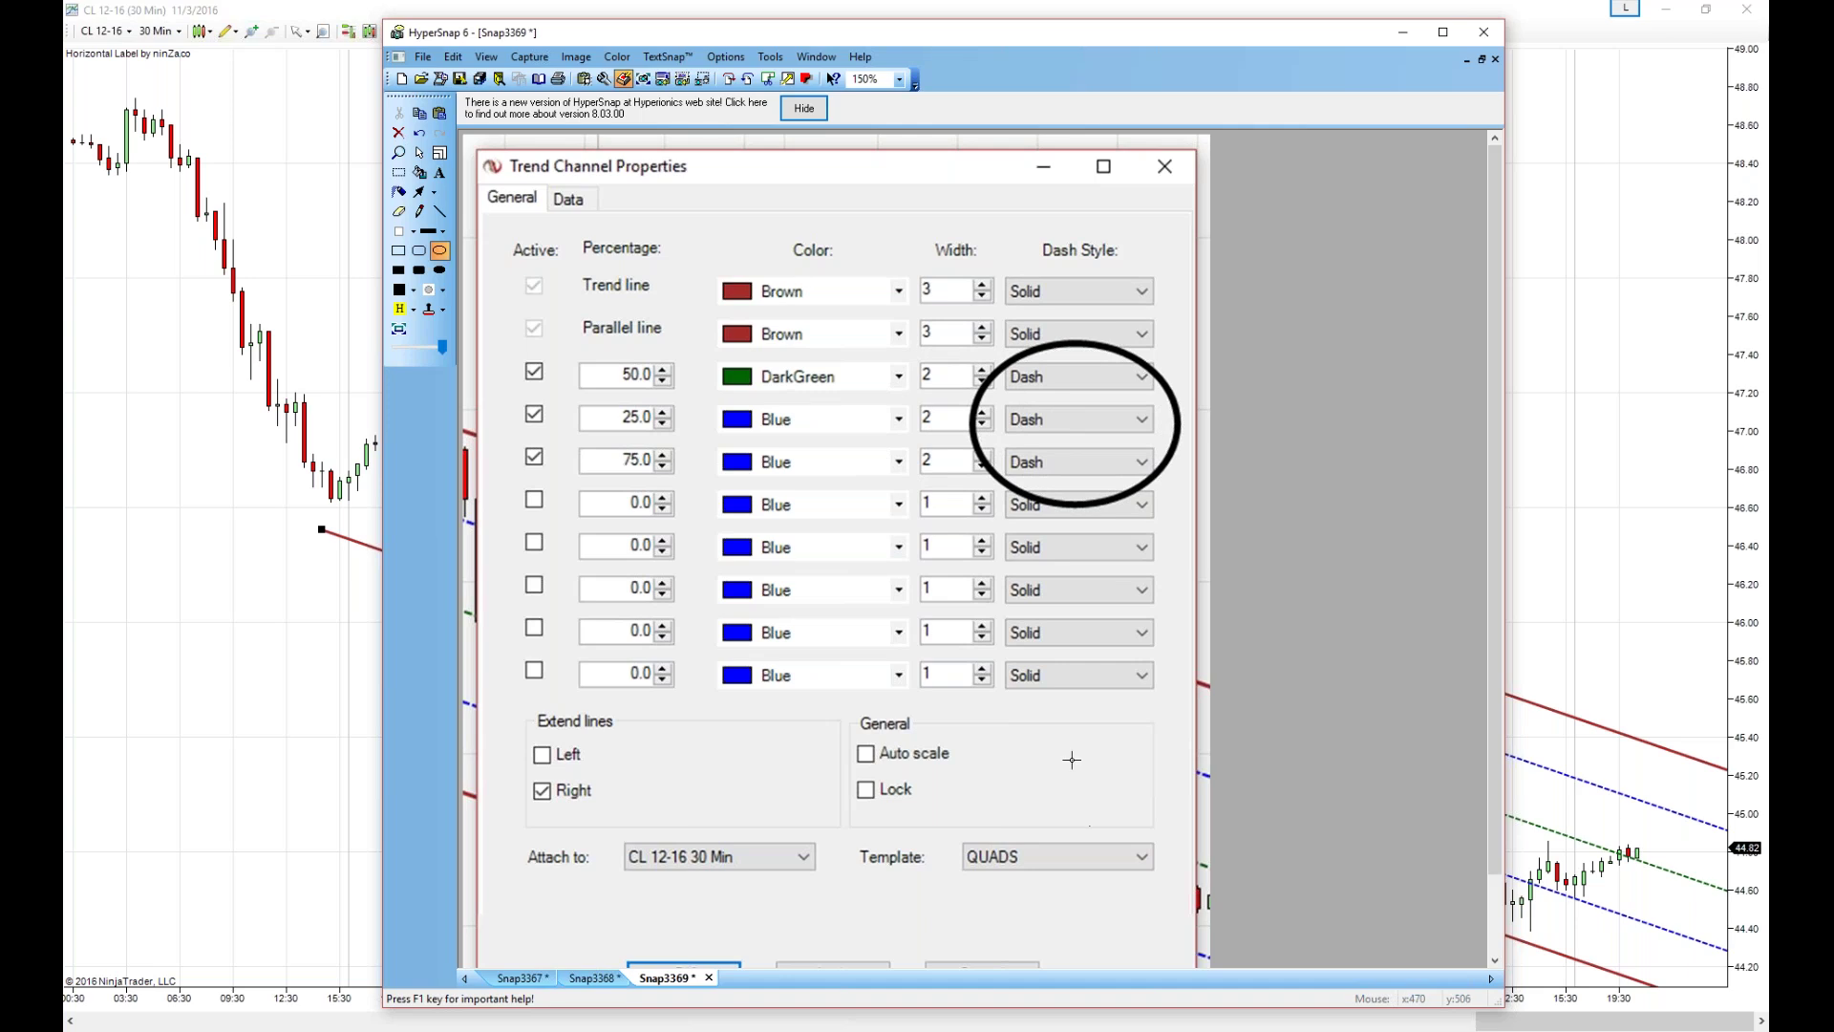
pyautogui.click(420, 132)
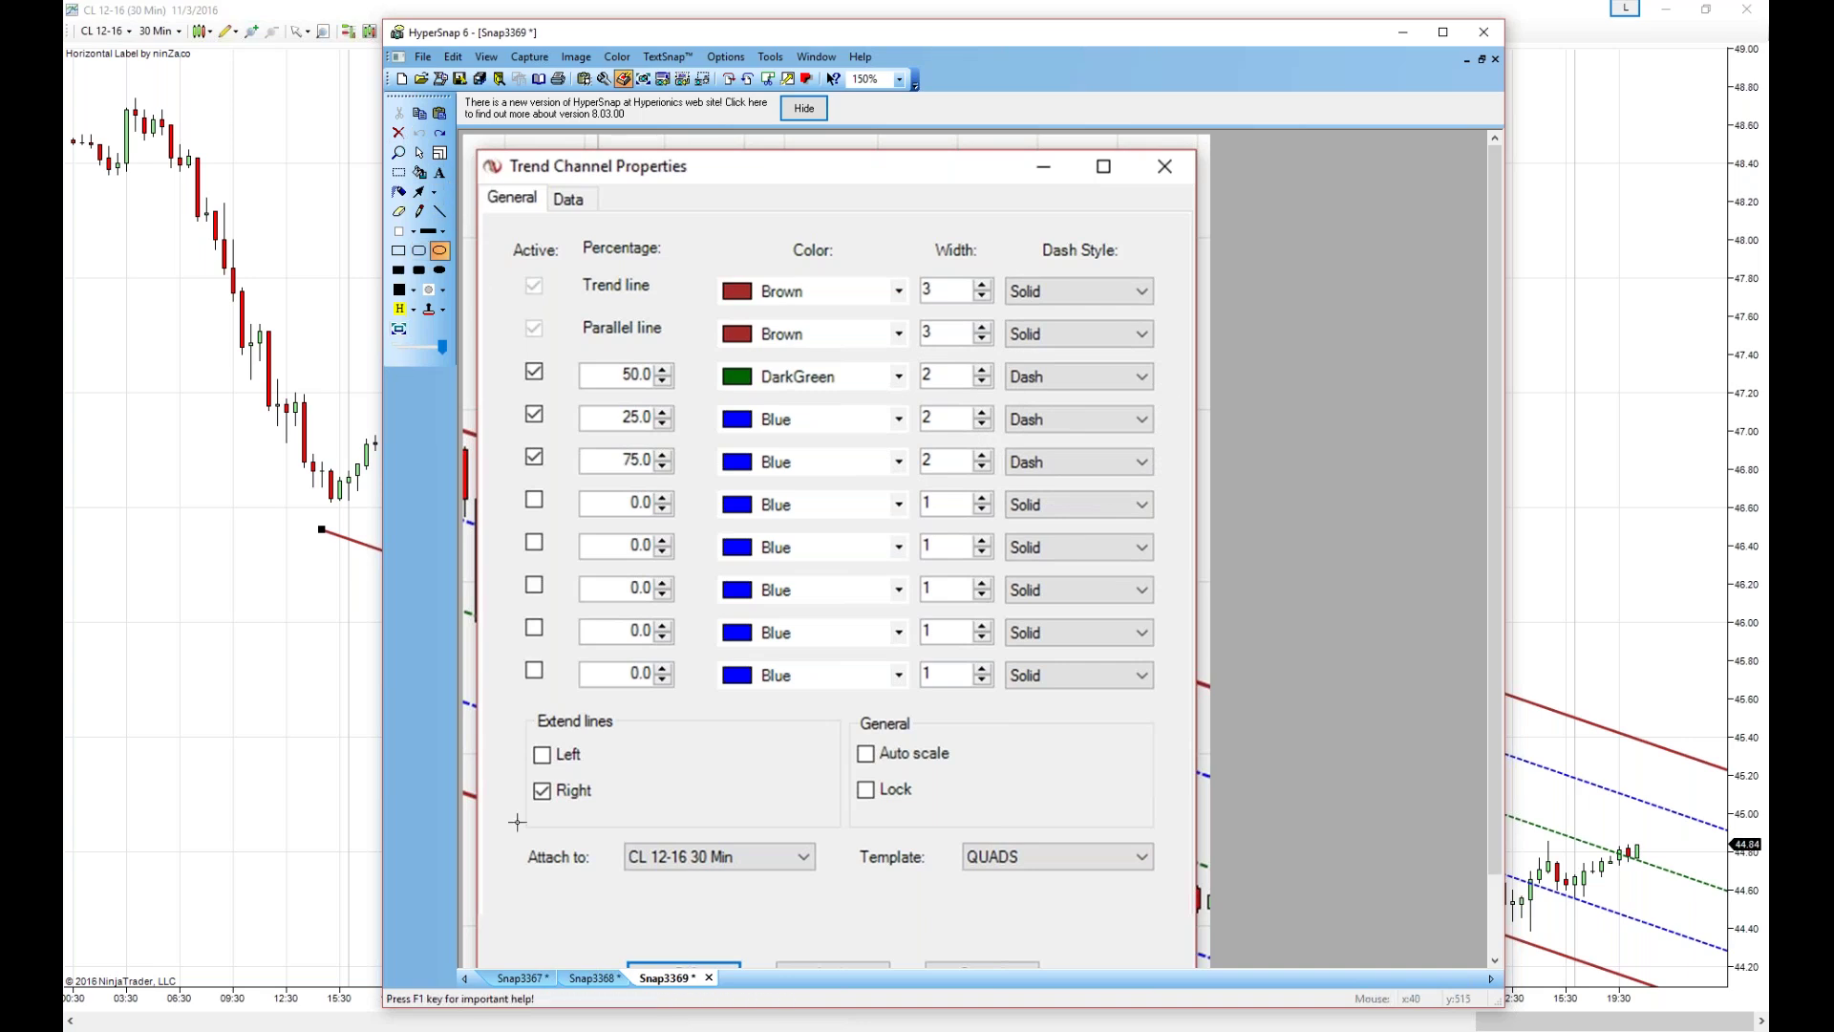
# Step: Circle the Right option under Extend lines on the screenshot and minimize the HyperSnap window to return to the live chart
pyautogui.moveTo(504, 760); pyautogui.dragTo(622, 817)
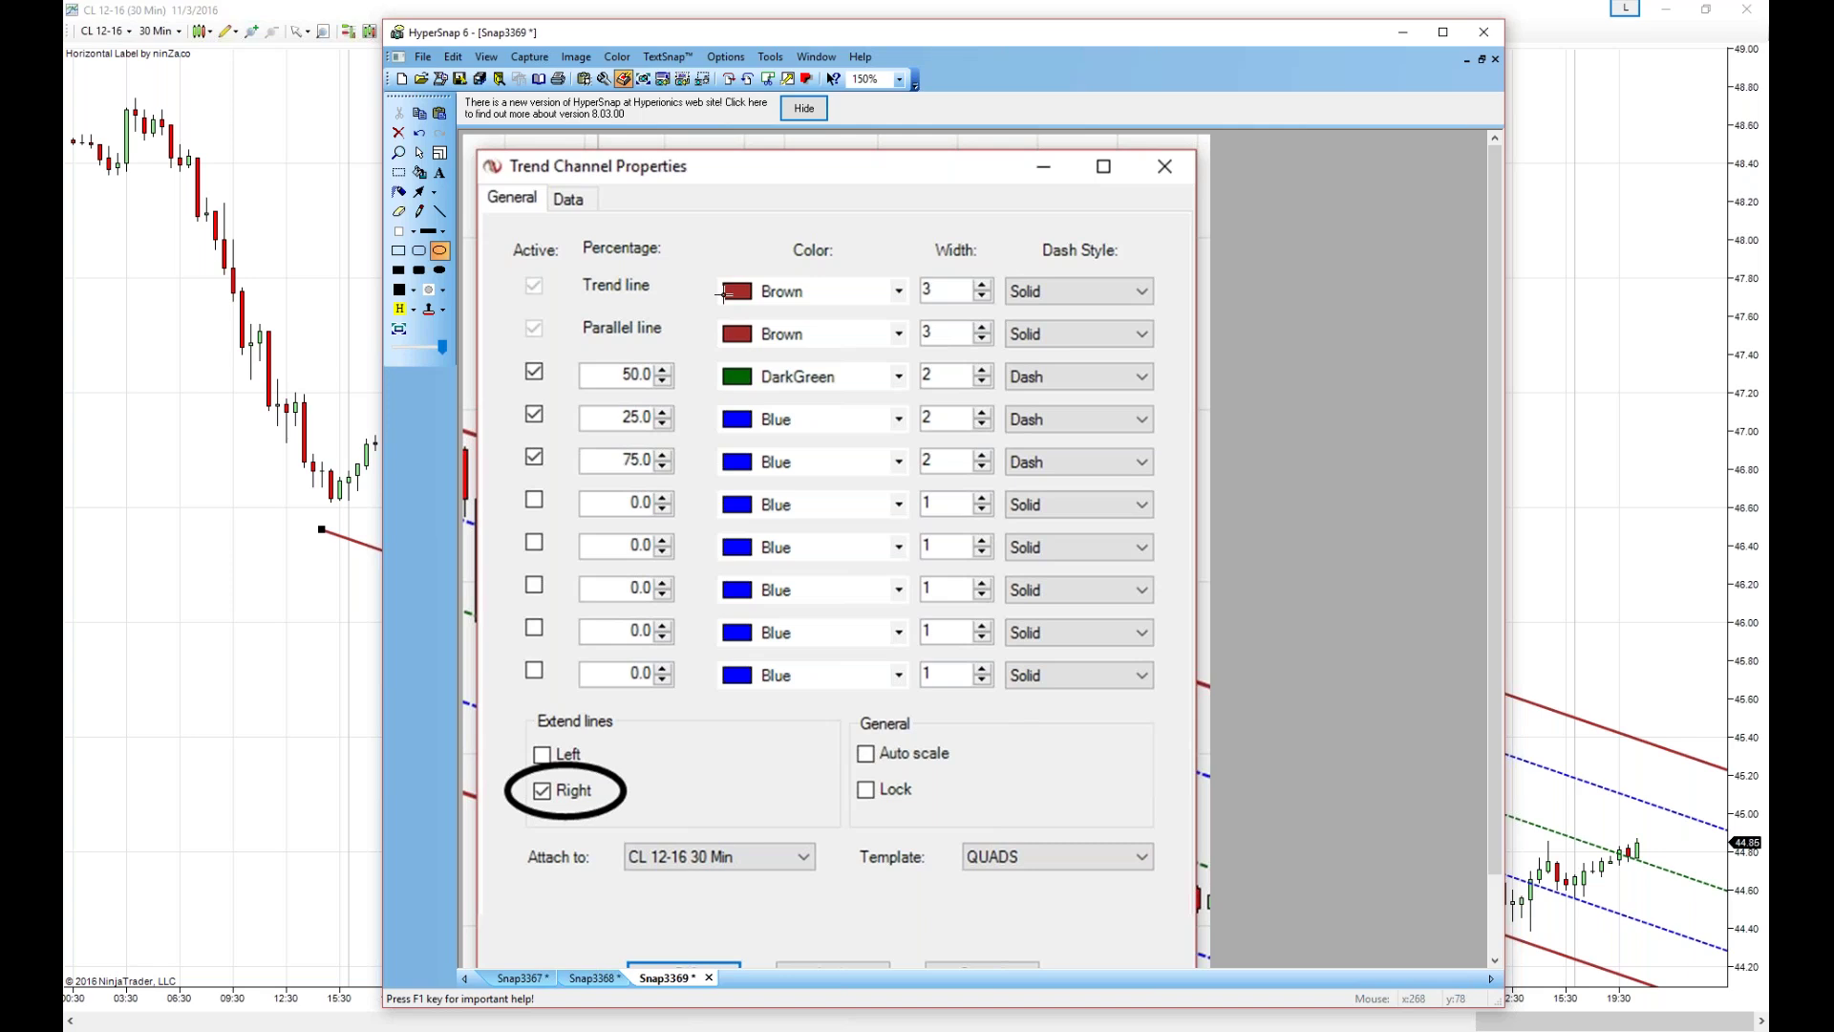
pyautogui.click(1406, 36)
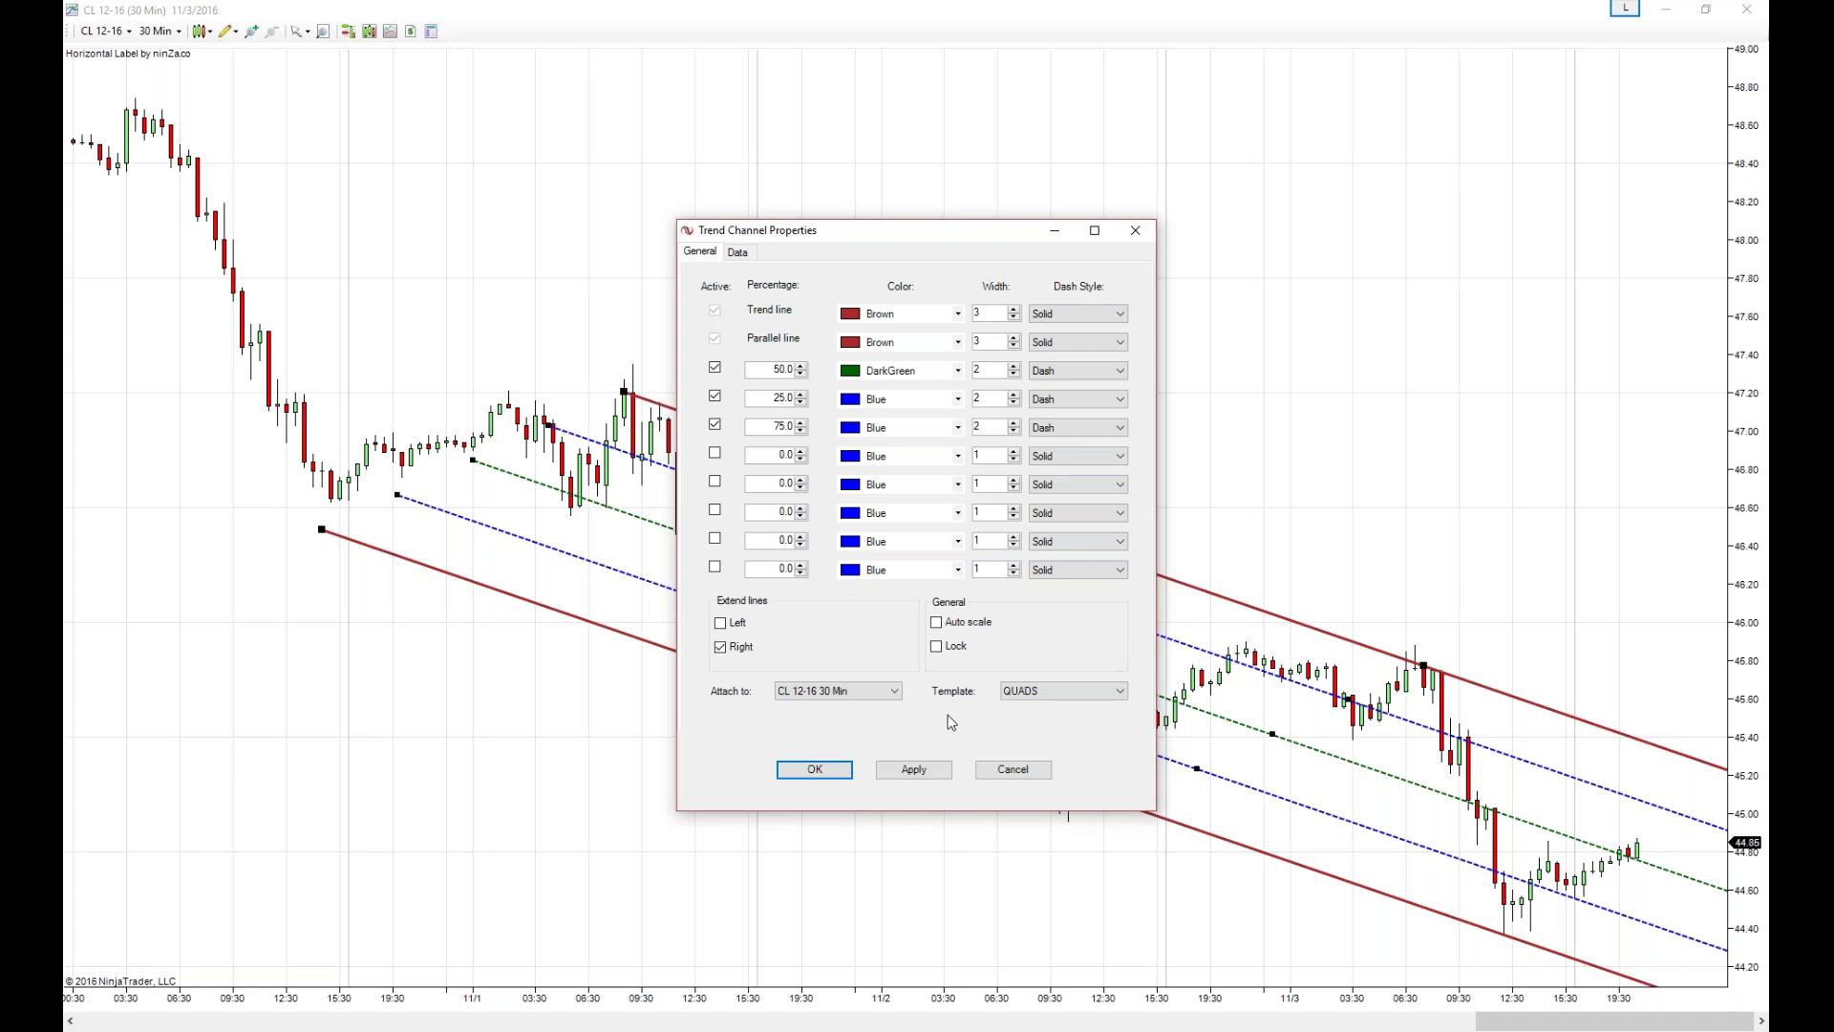
# Step: Save the trend channel settings as the template QUADS, check the template selection, and cancel out of the properties
pyautogui.rightClick(951, 716)
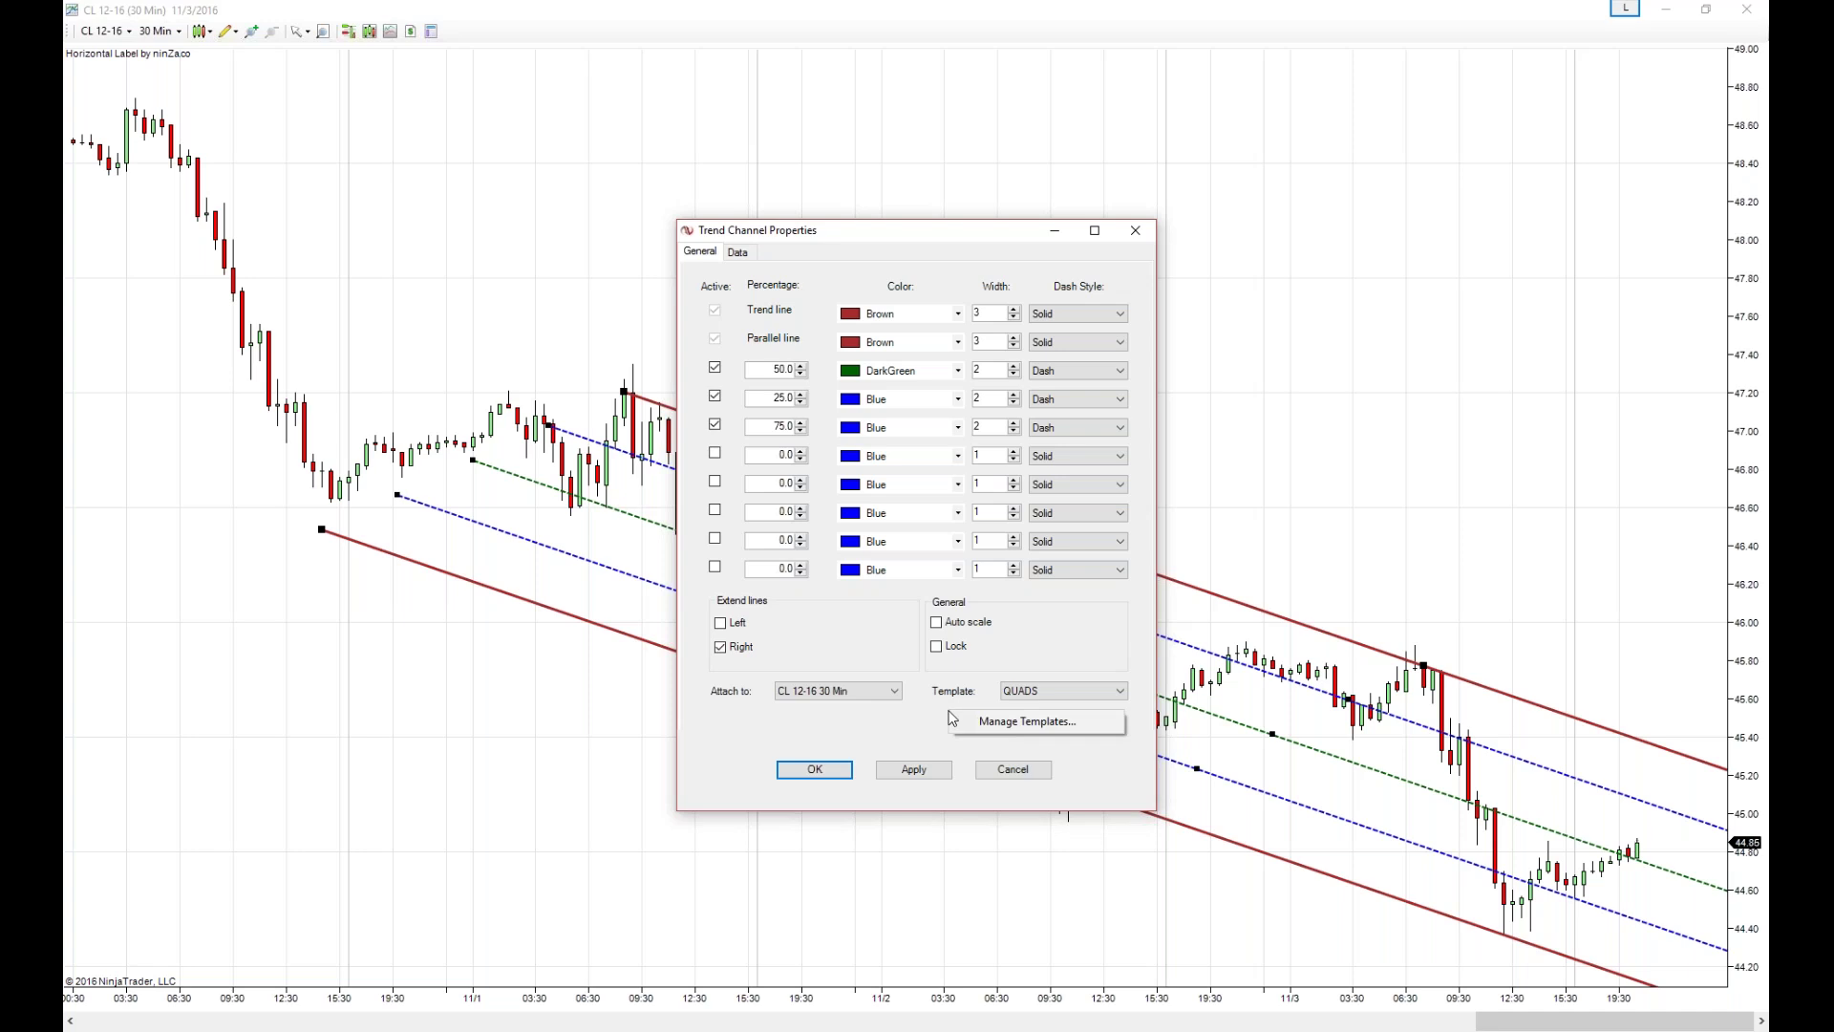
pyautogui.click(1020, 732)
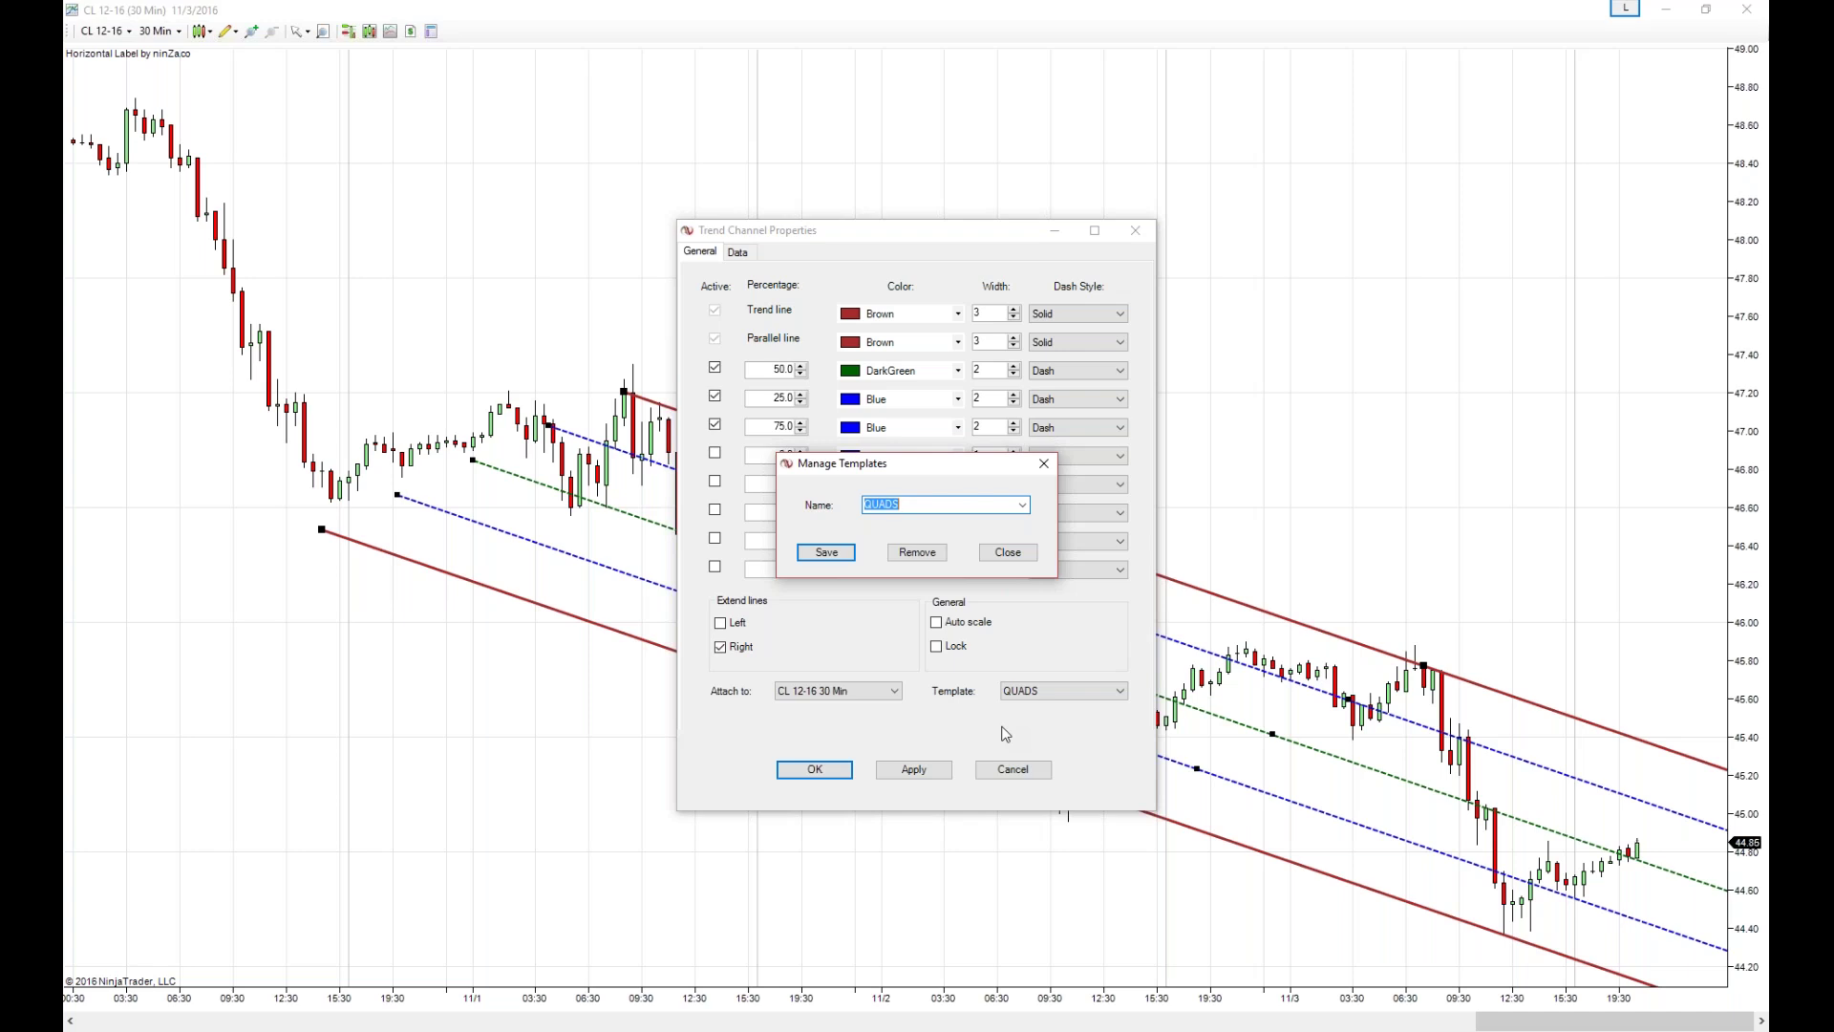
pyautogui.click(826, 552)
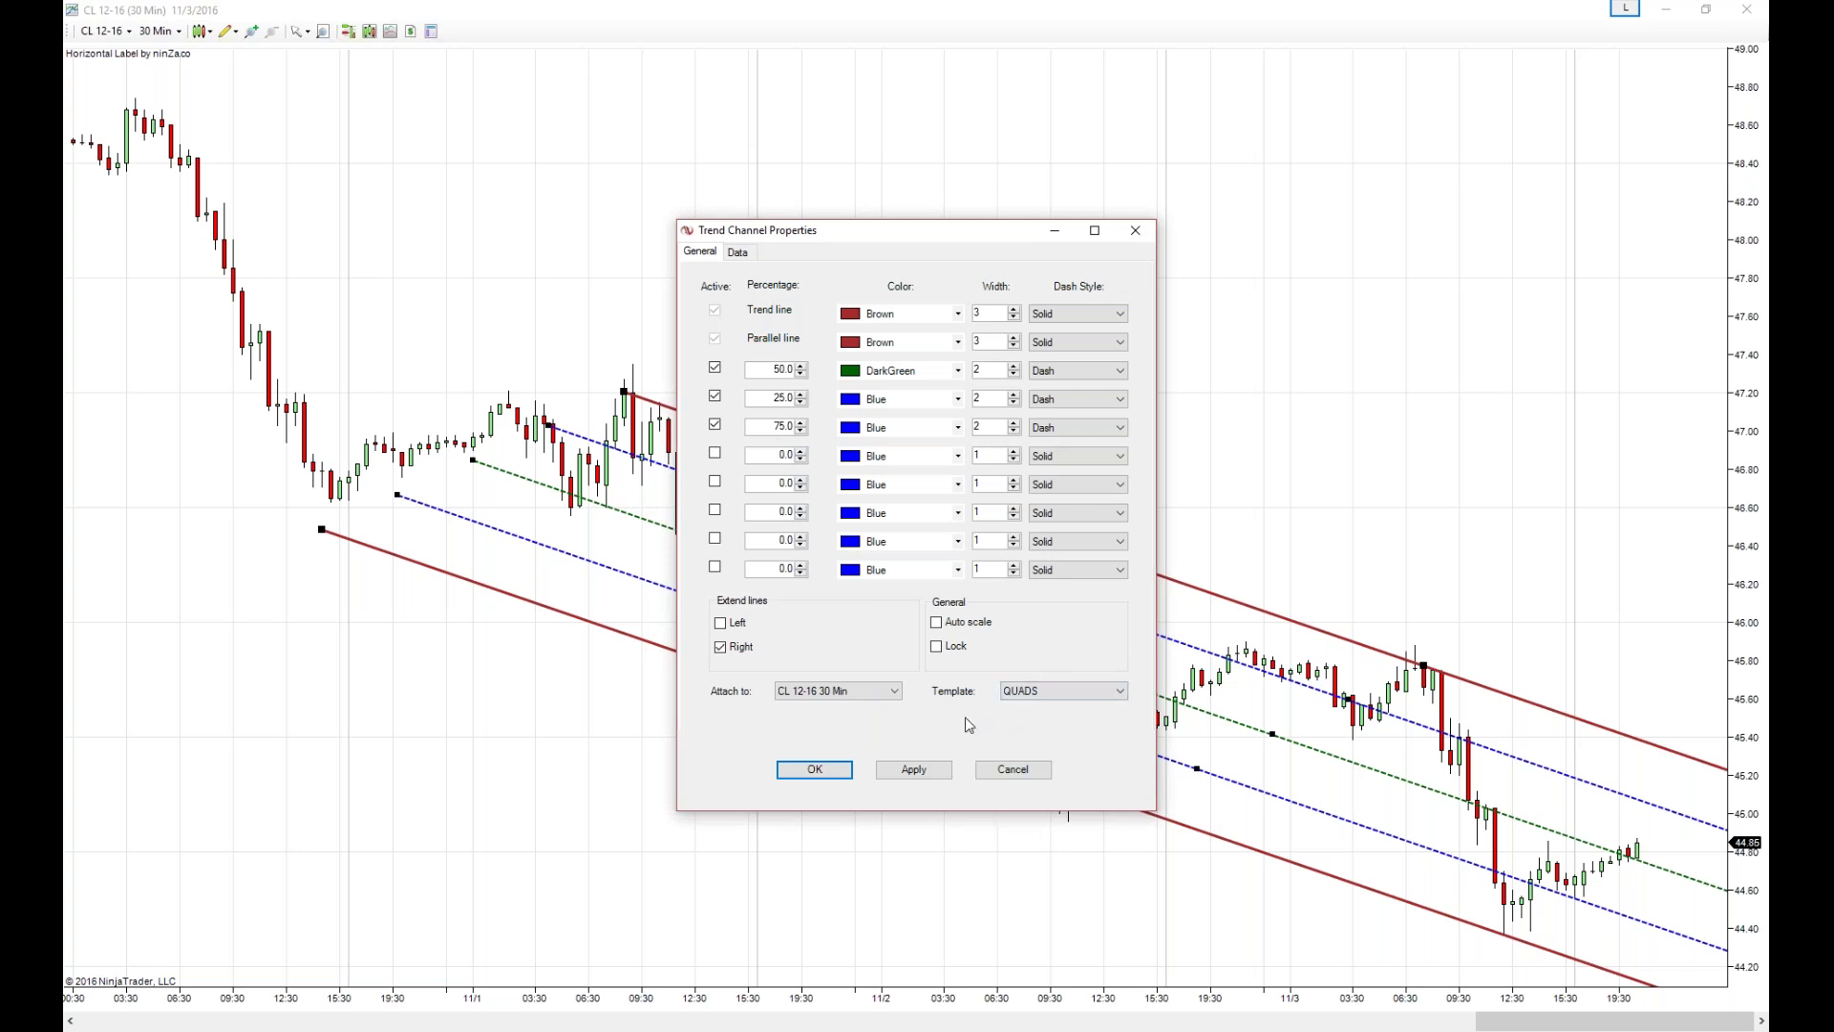
pyautogui.click(1119, 691)
pyautogui.click(1121, 699)
pyautogui.click(1013, 769)
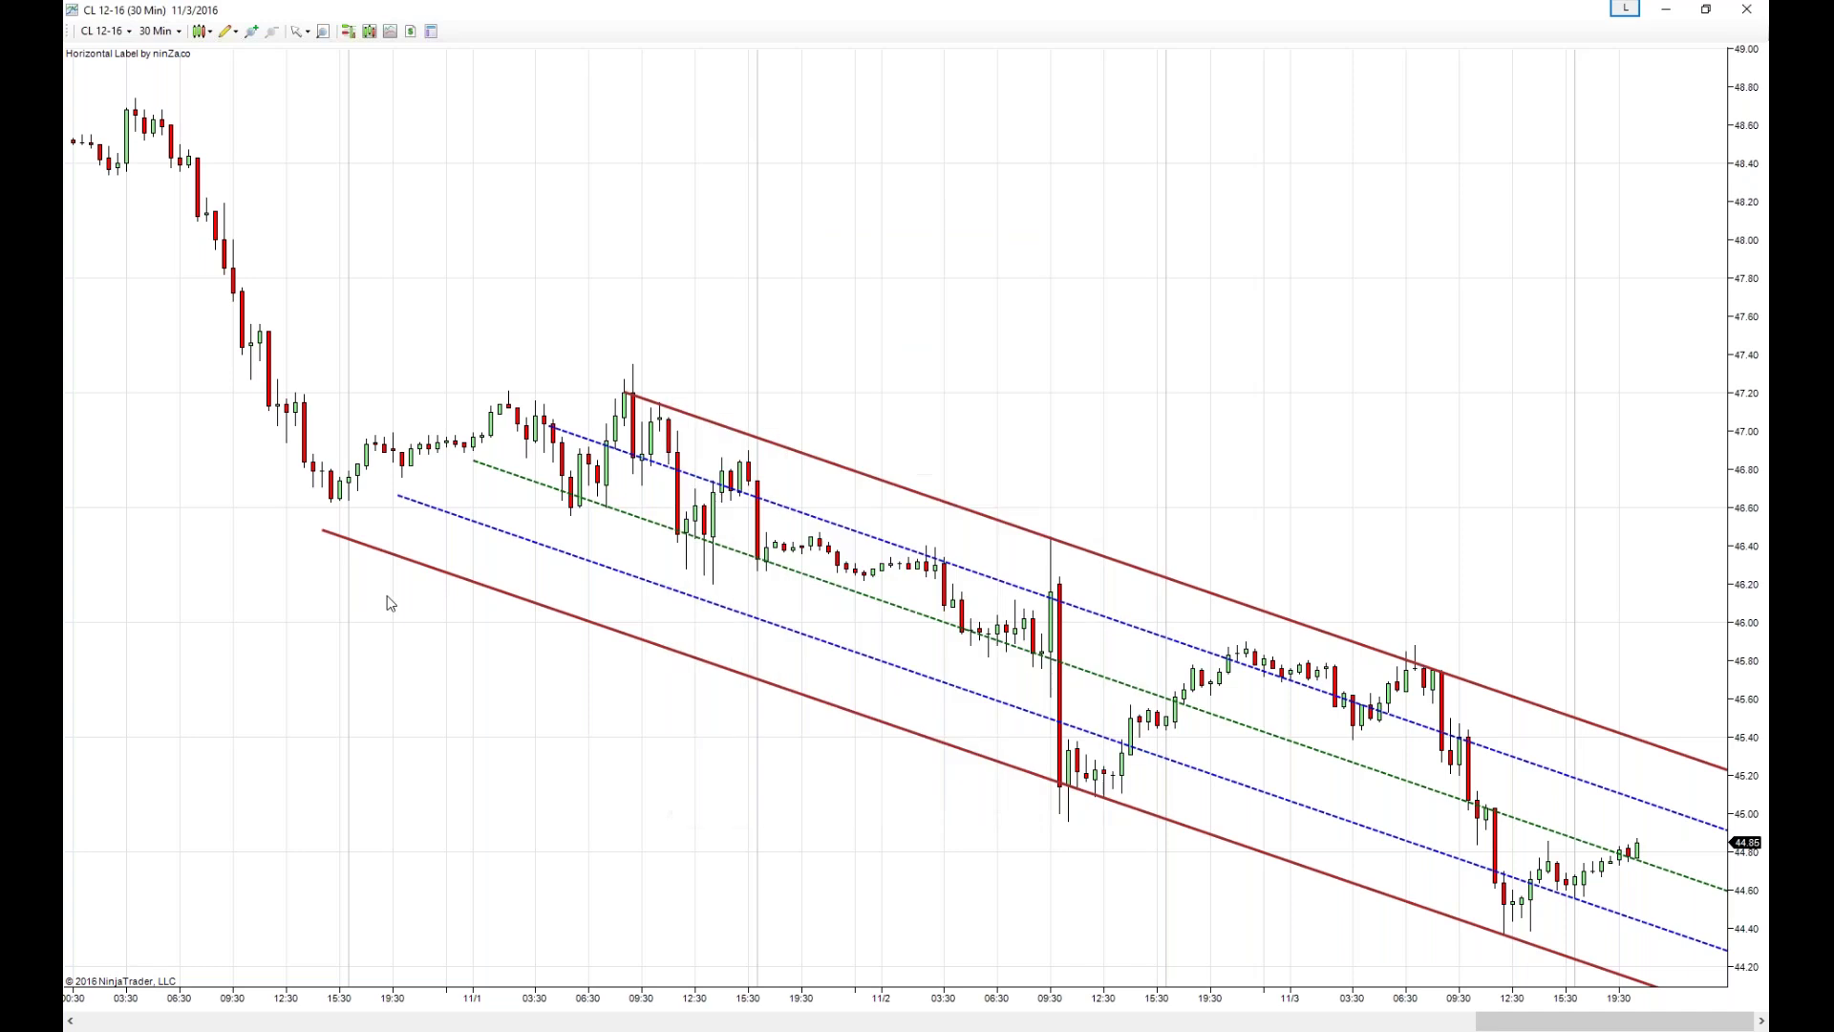
# Step: Select the existing quartered trend channel and remove it from the chart
pyautogui.click(796, 452)
pyautogui.rightClick(796, 452)
pyautogui.click(819, 489)
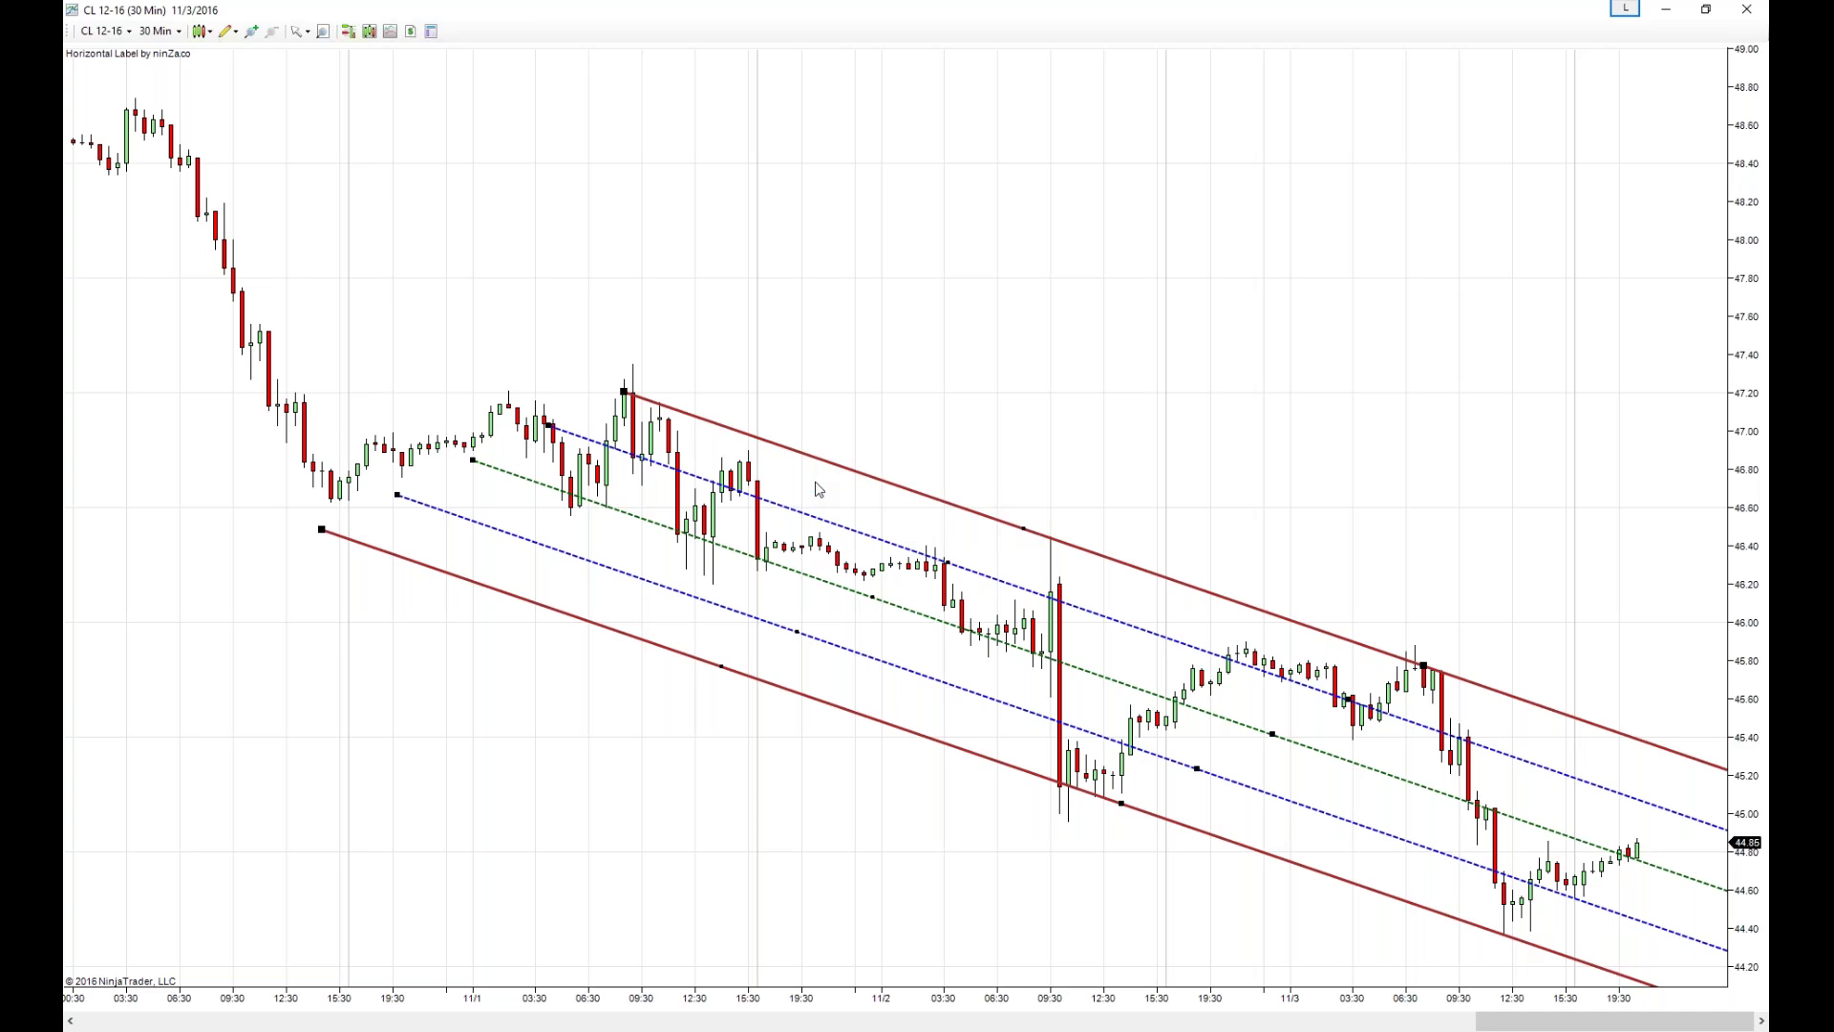
# Step: Draw a trend channel from the early high at about 48.75 to the 11/3 high at about 45.87, with its parallel line starting at about 46.98
pyautogui.click(227, 32)
pyautogui.click(256, 135)
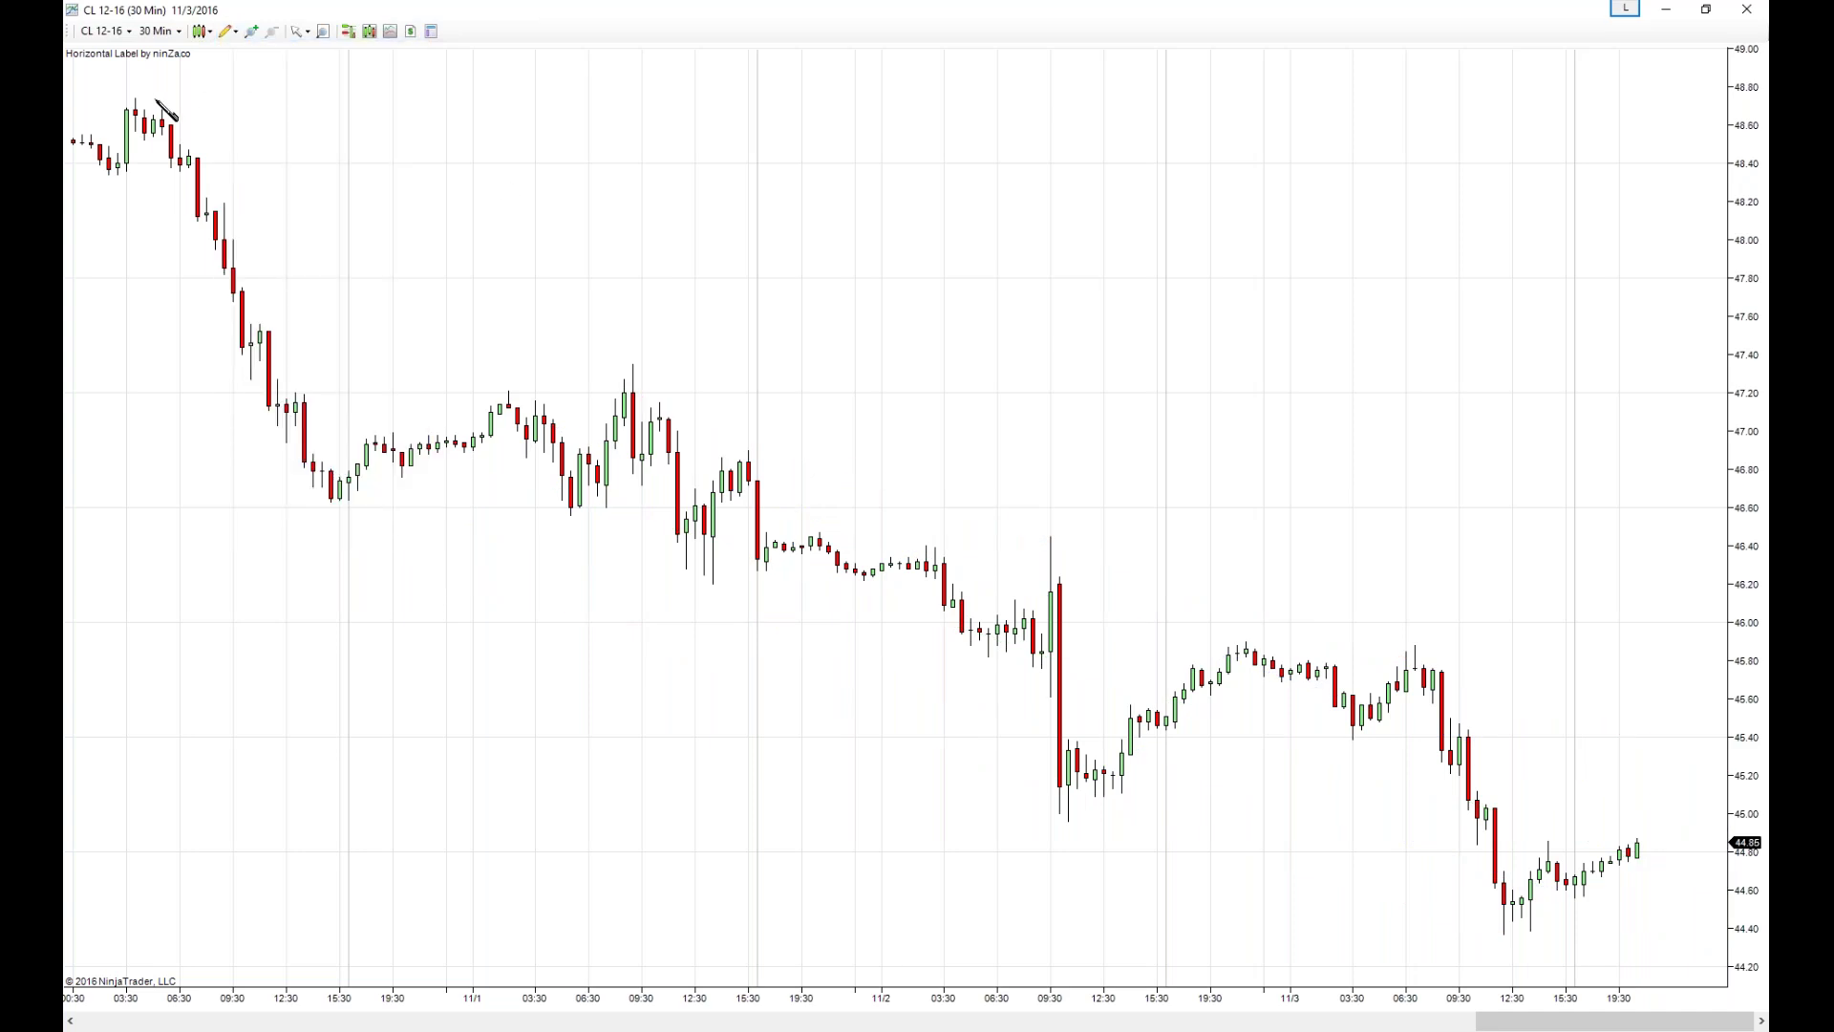
pyautogui.moveTo(153, 98)
pyautogui.mouseDown()
pyautogui.moveTo(765, 386)
pyautogui.moveTo(1187, 532)
pyautogui.moveTo(1400, 639)
pyautogui.moveTo(1281, 639)
pyautogui.moveTo(1413, 647)
pyautogui.mouseUp()
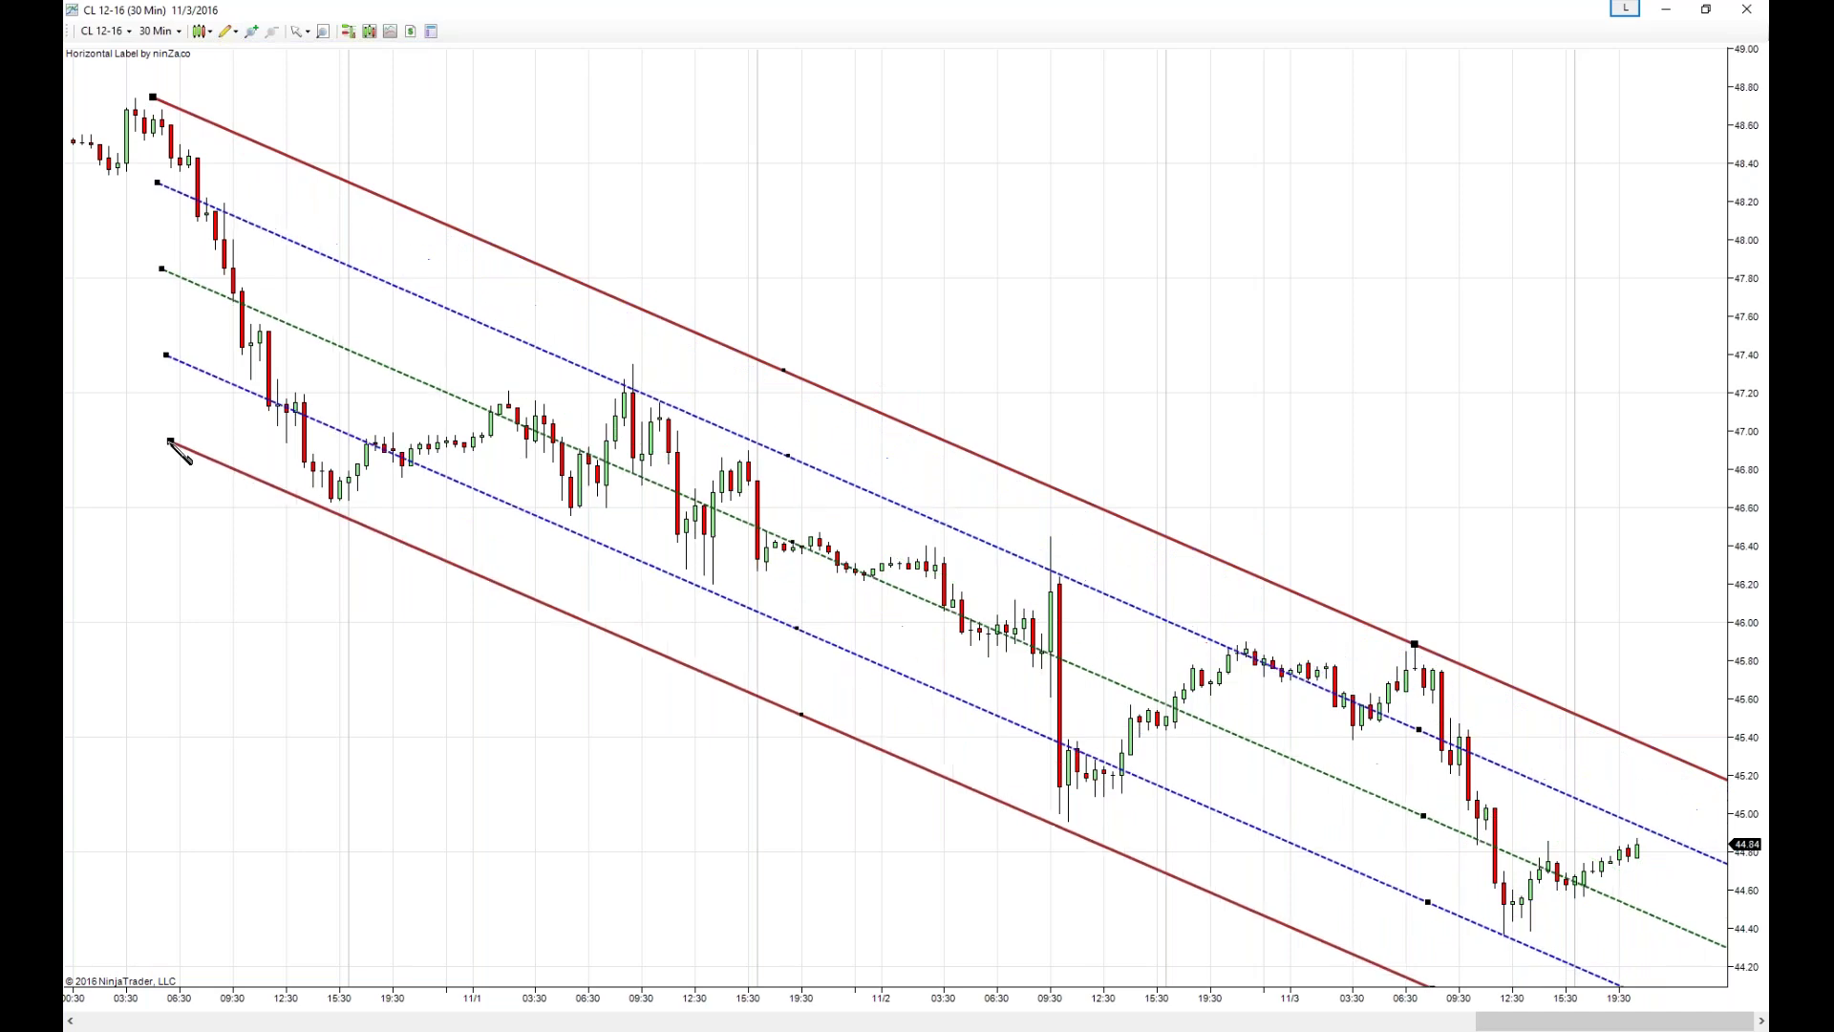
pyautogui.click(170, 435)
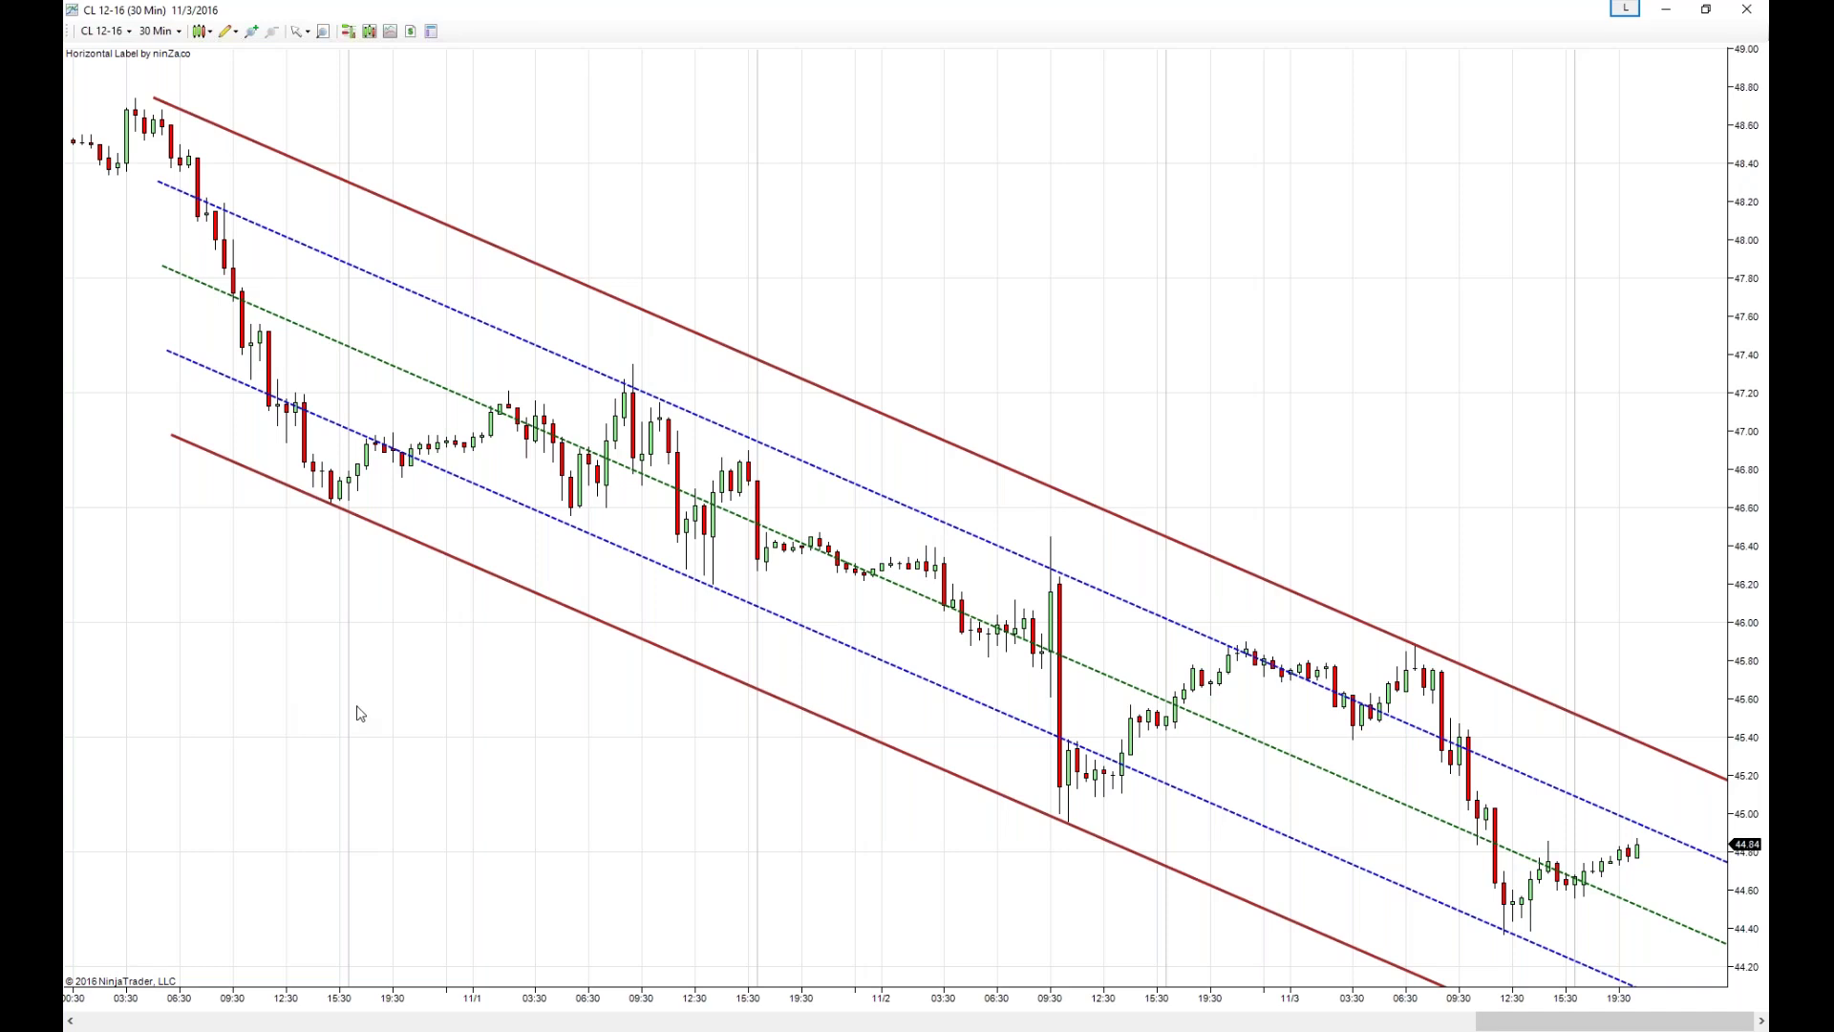
# Step: Switch to the PowerPoint slide show titled Trends & Trend Channels
pyautogui.hotkey('alt', 'Tab')
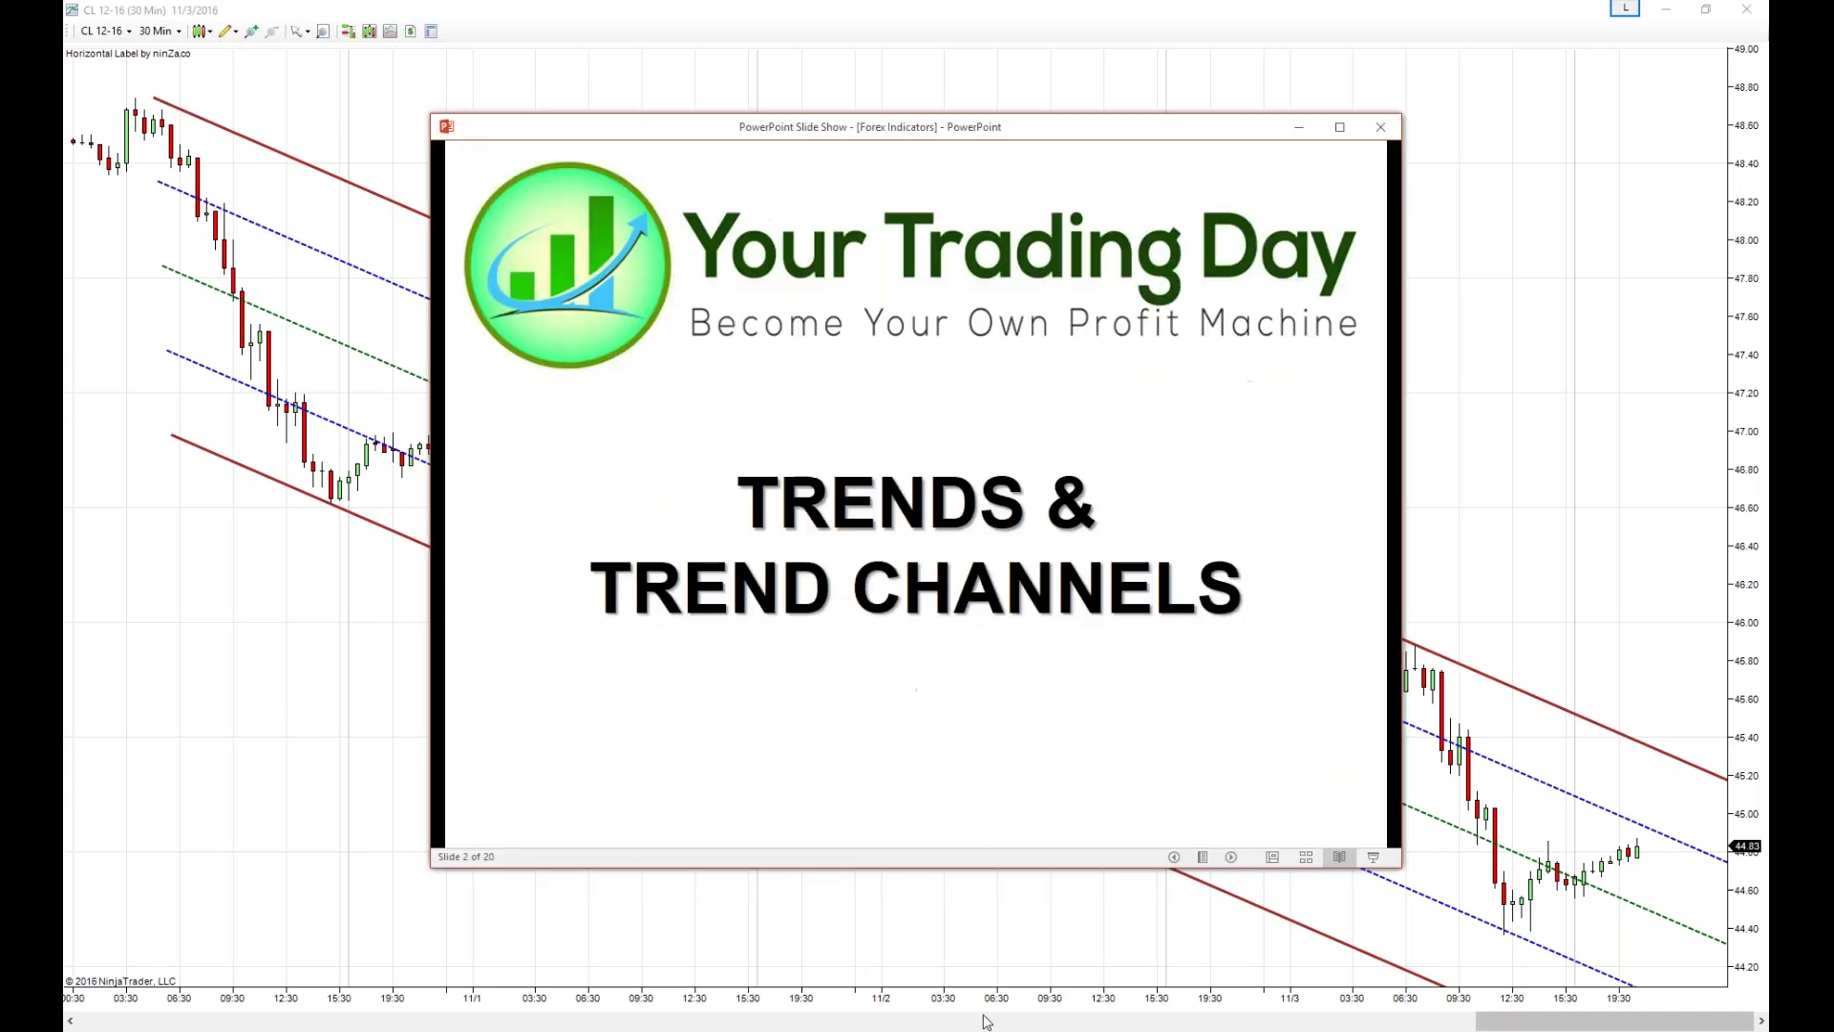